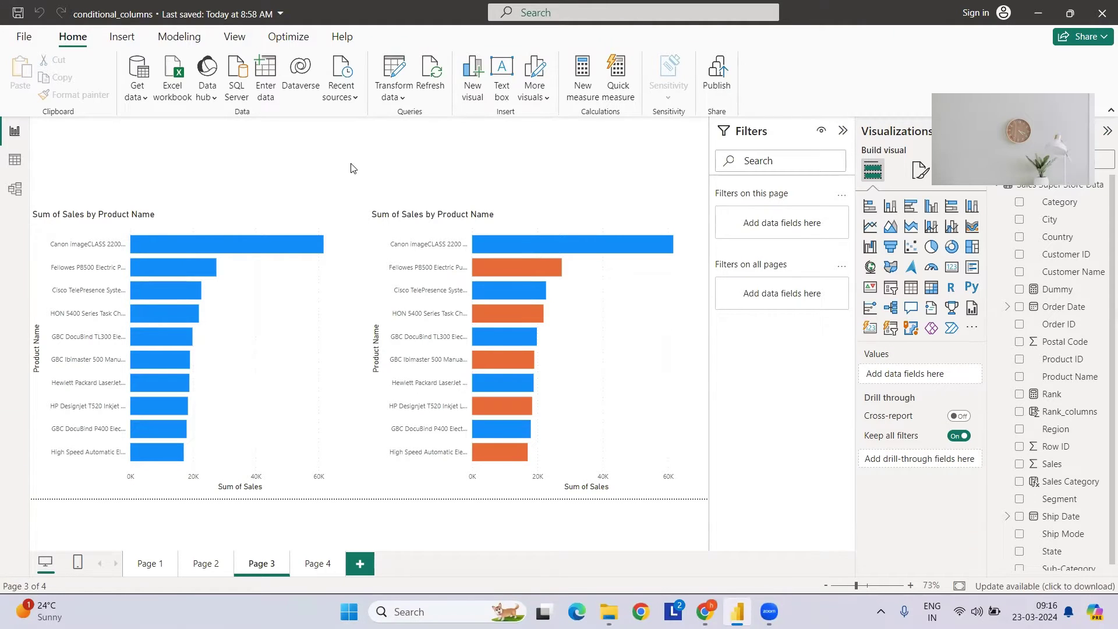
- Move the Page 4 sales-by-product bar chart slightly down and to the right
click(331, 234)
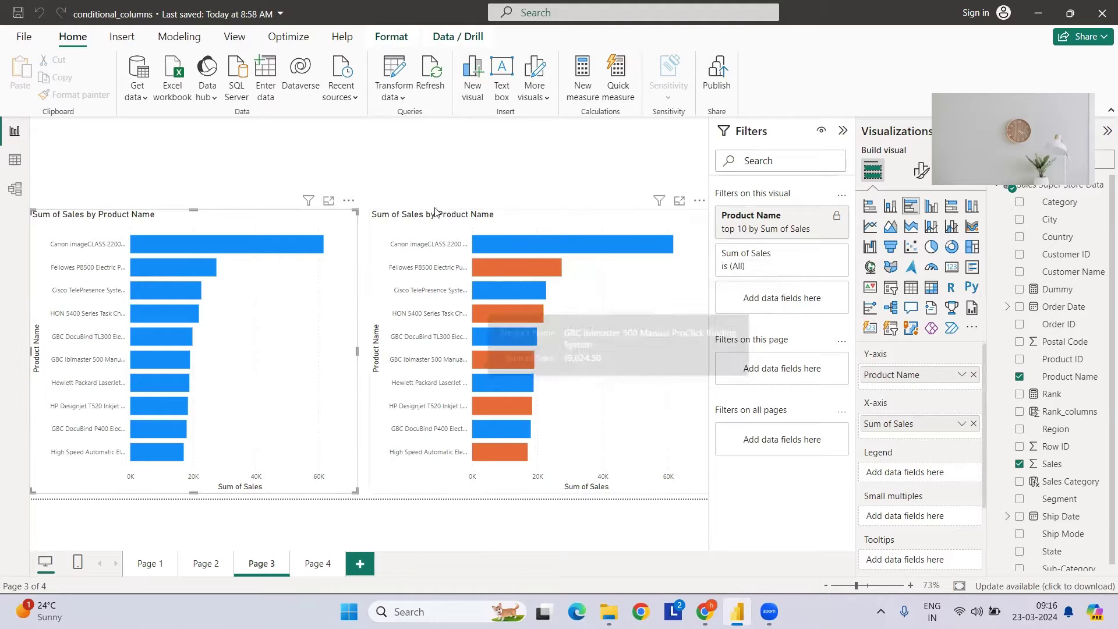
click(468, 180)
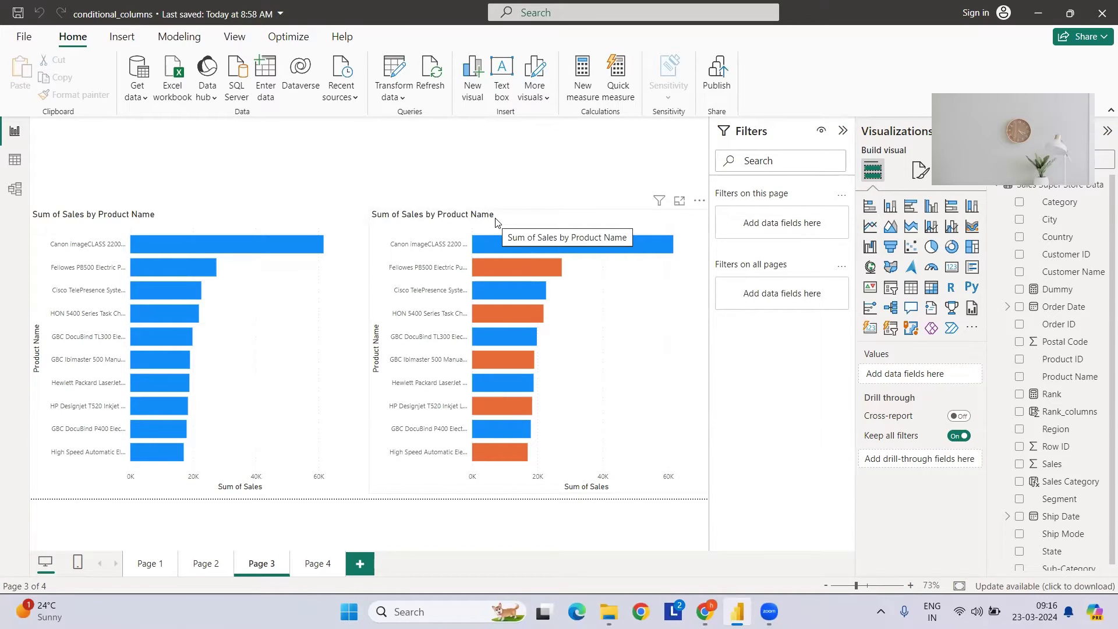
click(318, 563)
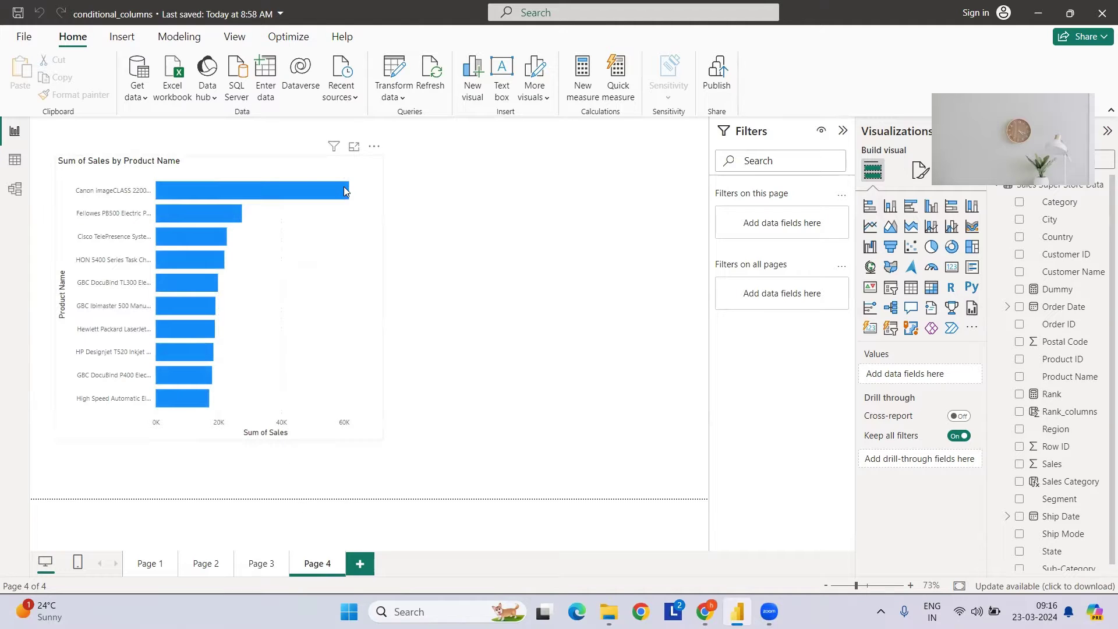
drag(344, 191, 391, 226)
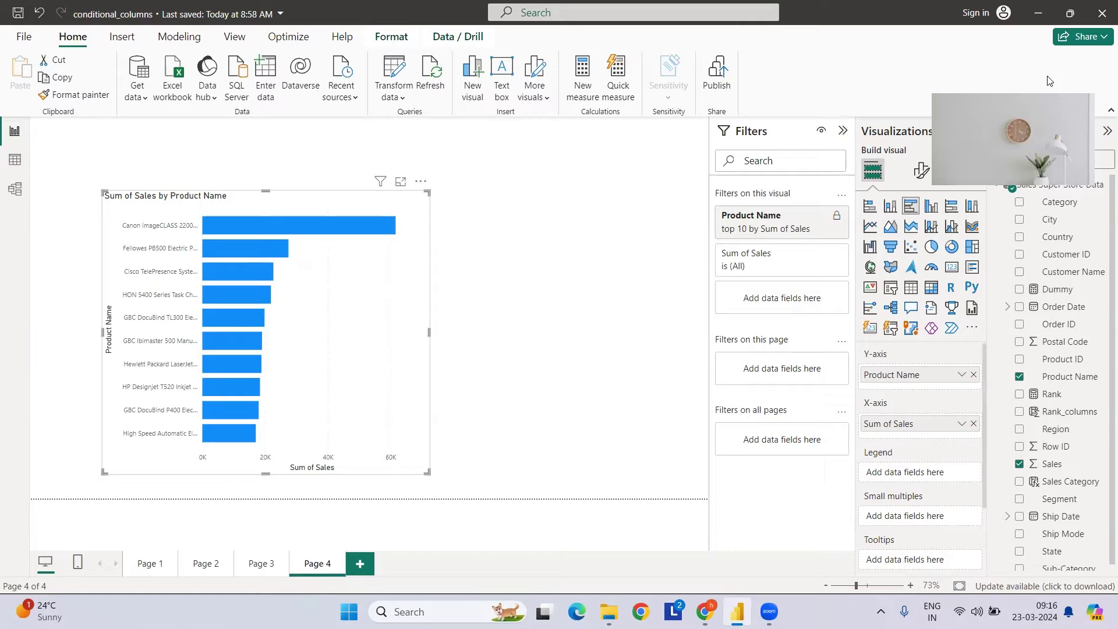
click(679, 260)
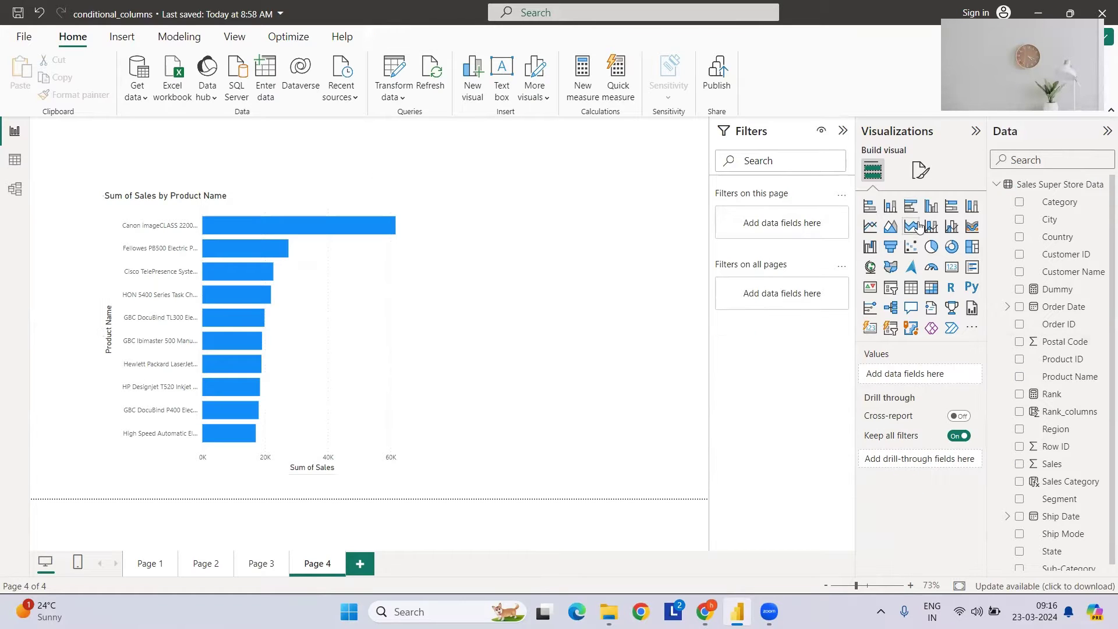
- Show the Sales Super Store Data table in Table view
click(1021, 184)
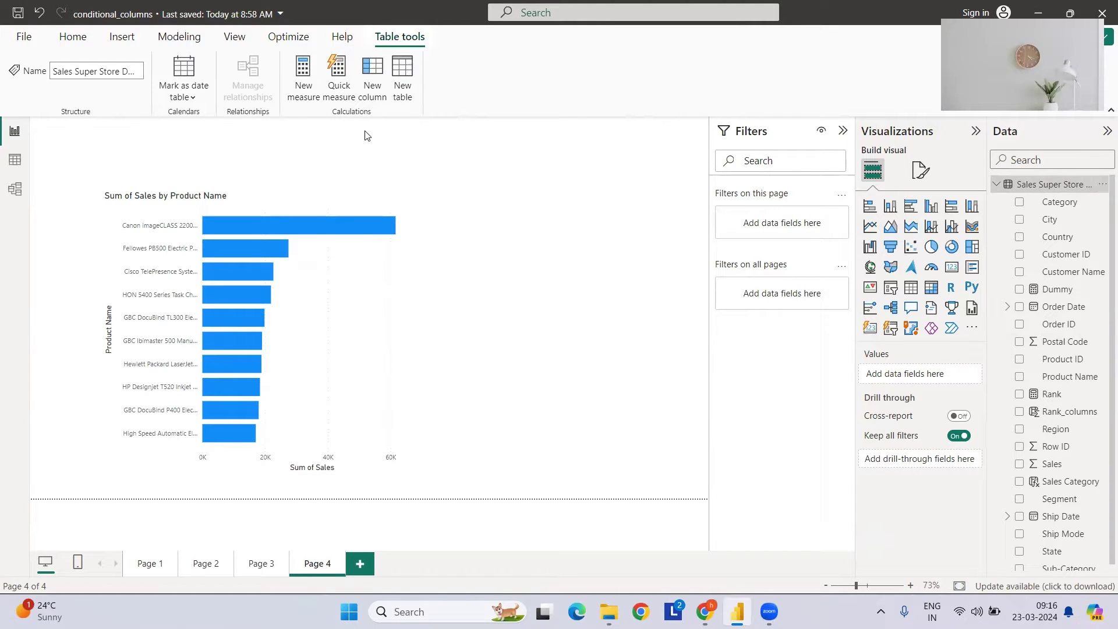
click(15, 160)
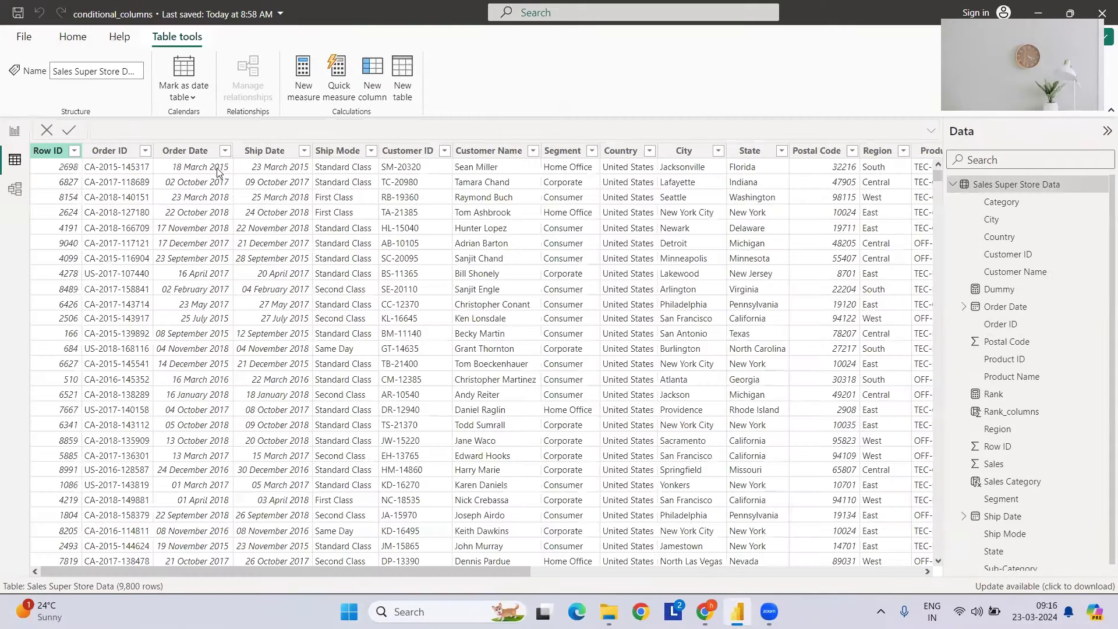
click(1088, 186)
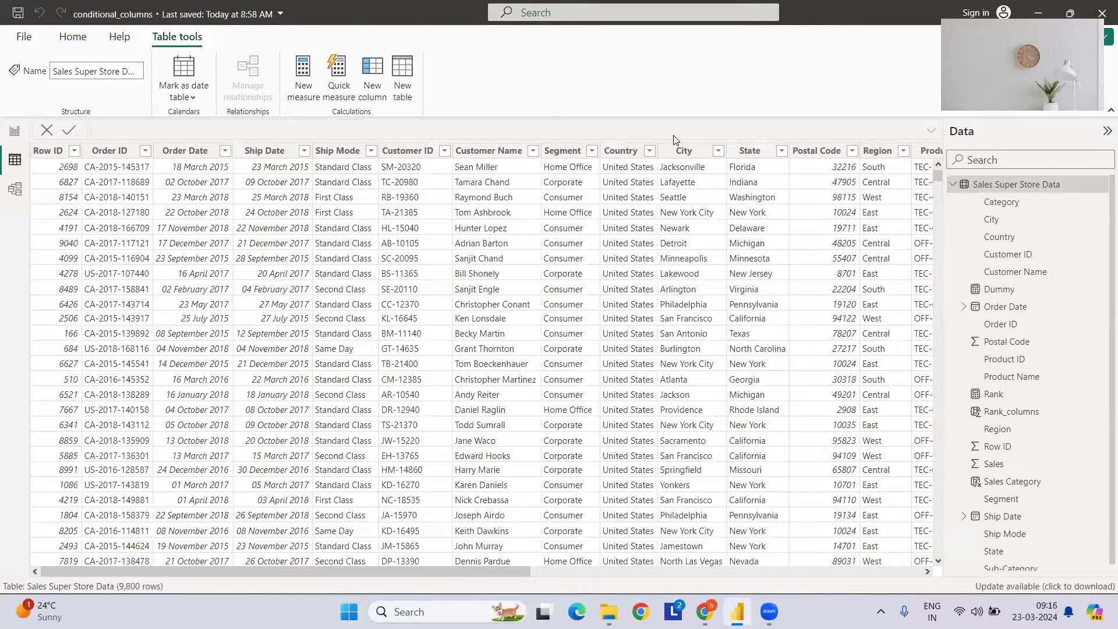
- Add a new column named Rank Product, starting RANKX over 'Sales Super Store Data'
click(372, 78)
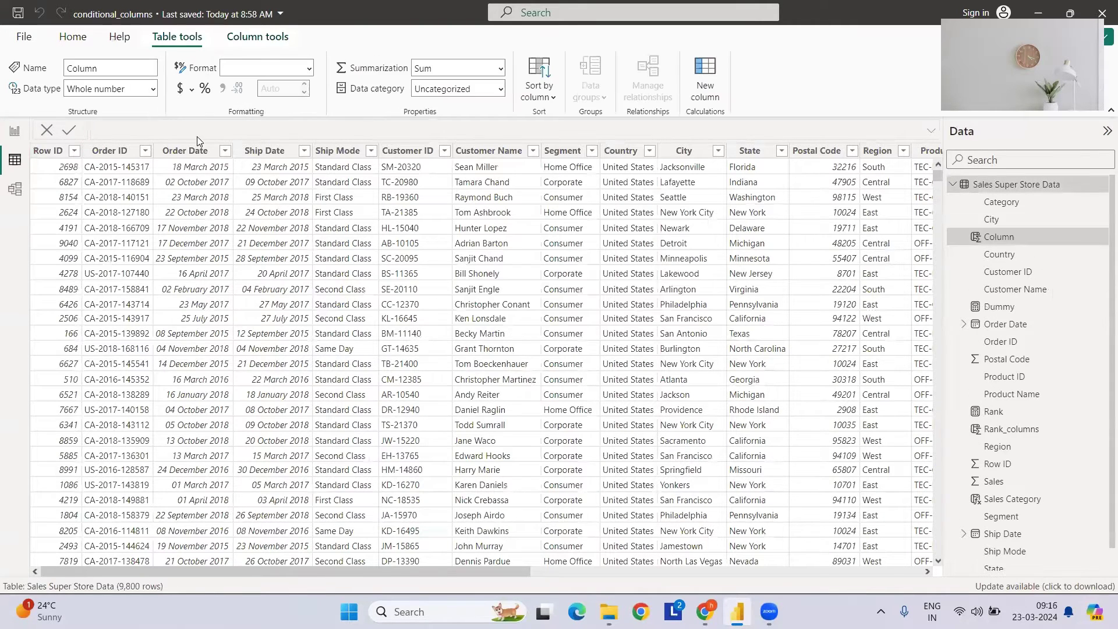
double_click(110, 127)
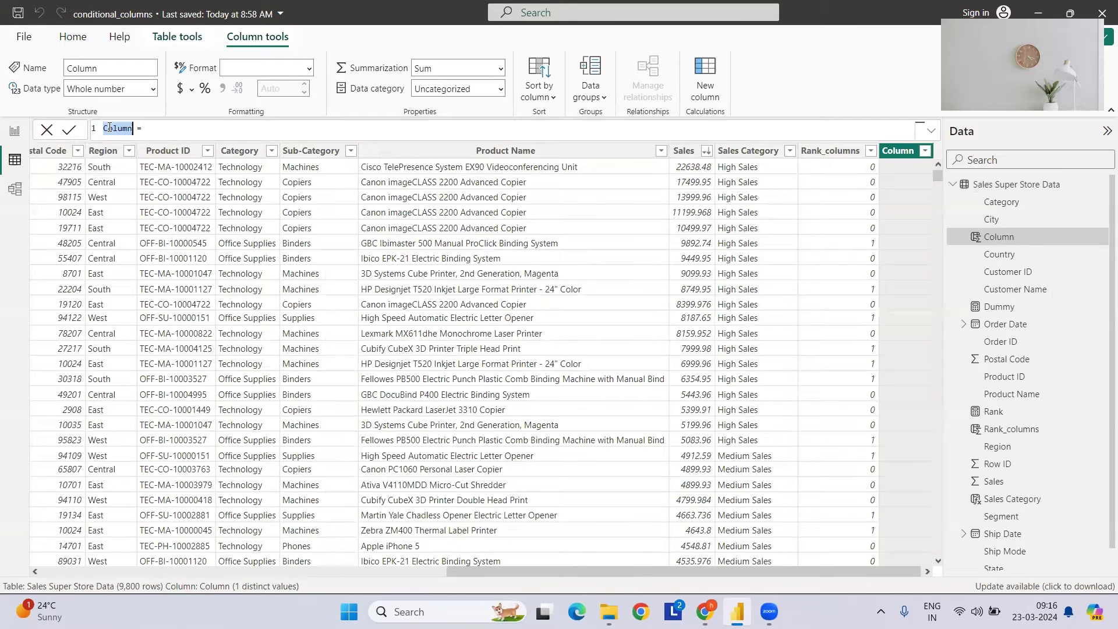
text(Rank Product = ran)
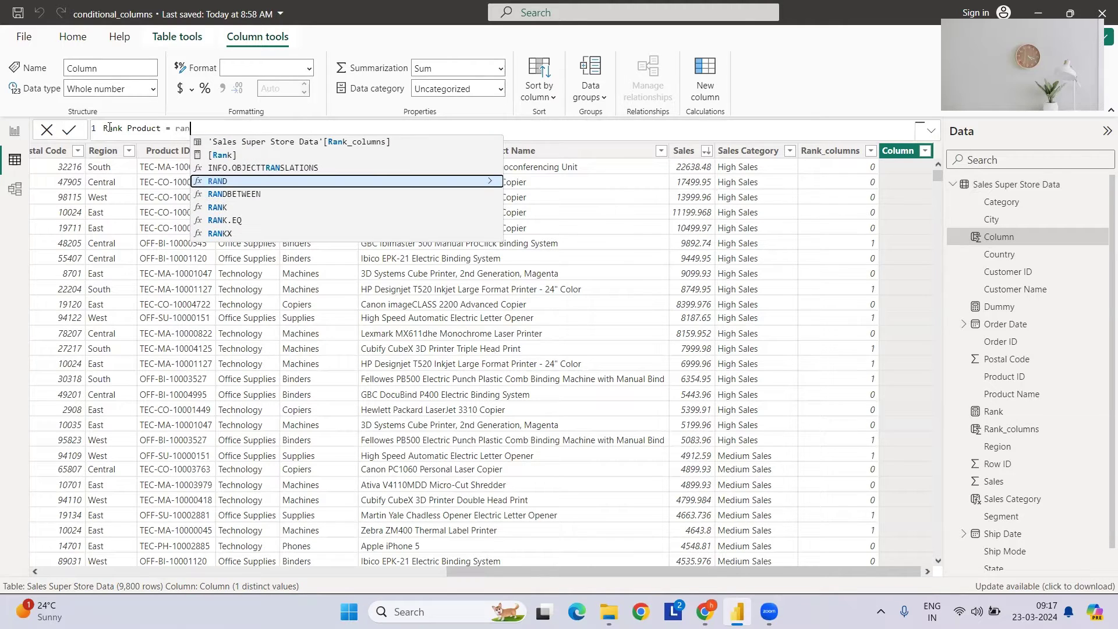
key(Down)
key(Down)
key(Down)
key(Down)
key(Tab)
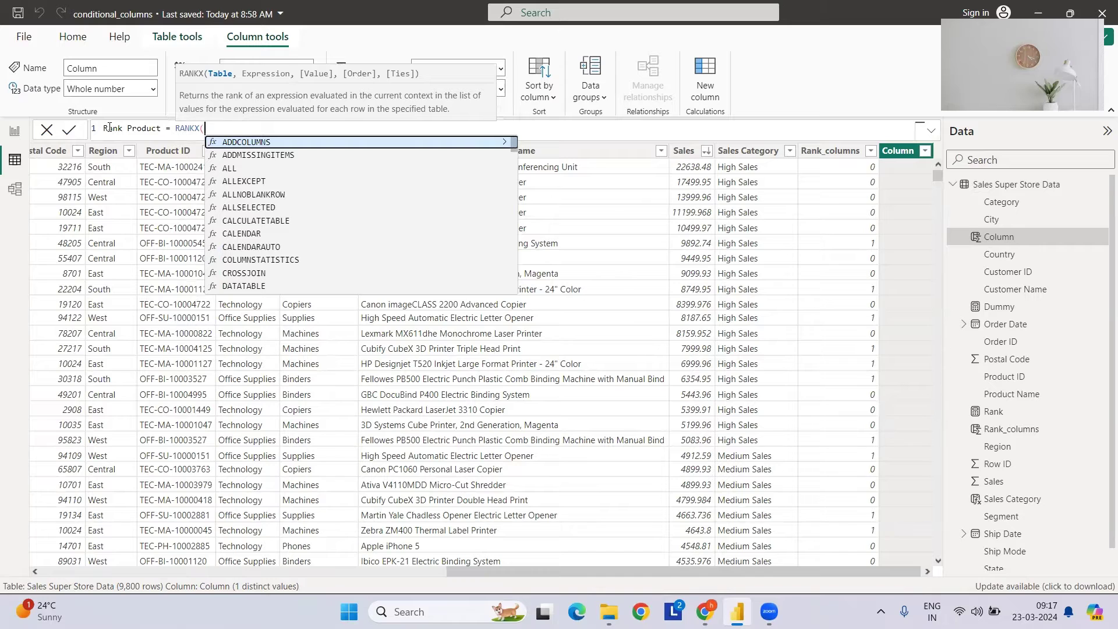
text('Sales Super Store Data')
key(Tab)
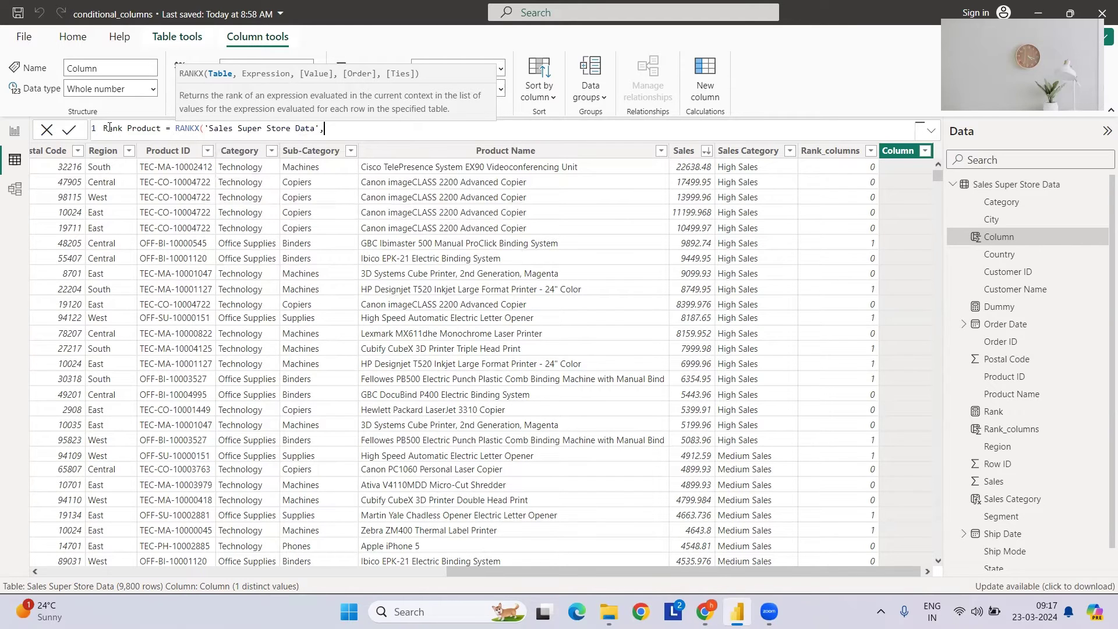
text(,)
key(shift+Return)
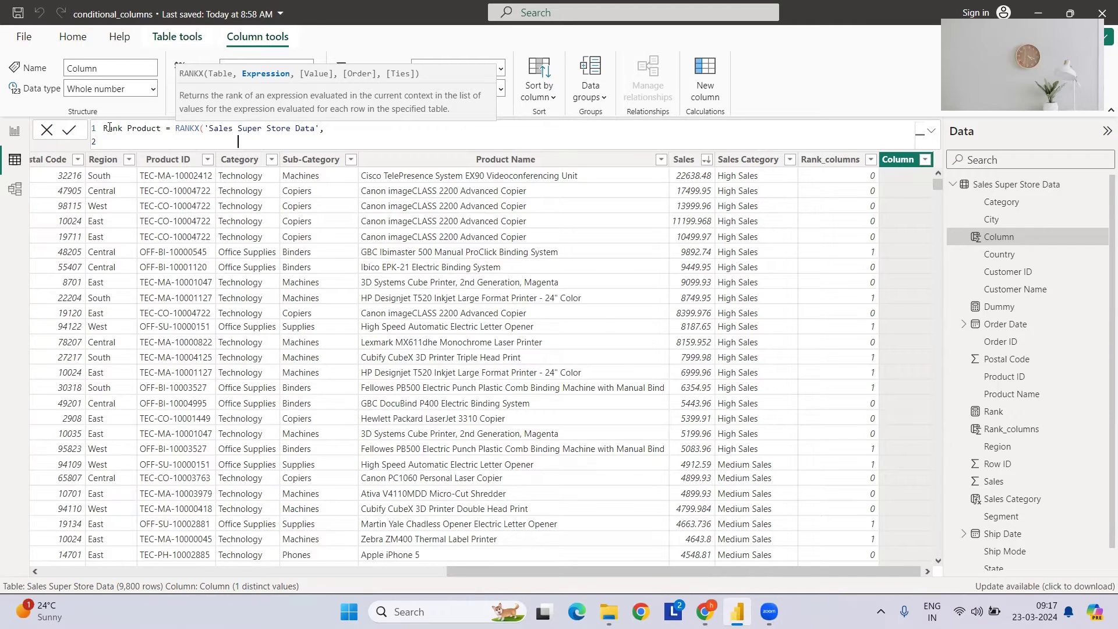
- Continue the formula with CALCULATE(SUM('Sales Super Store Data'[Sales]))
text(cal)
key(Tab)
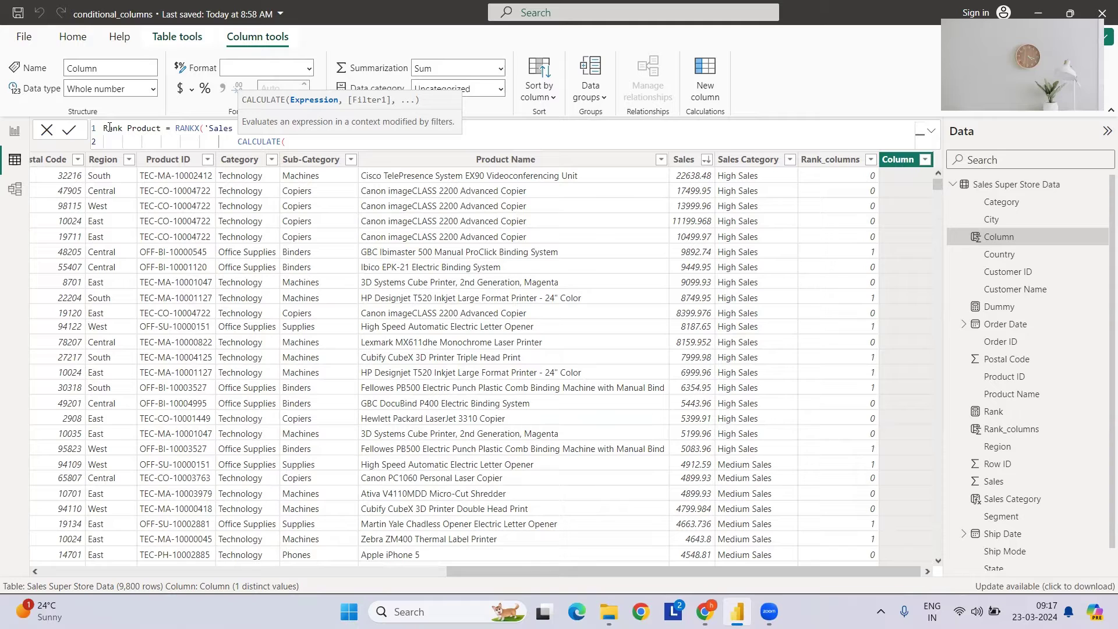
text(sum)
key(Tab)
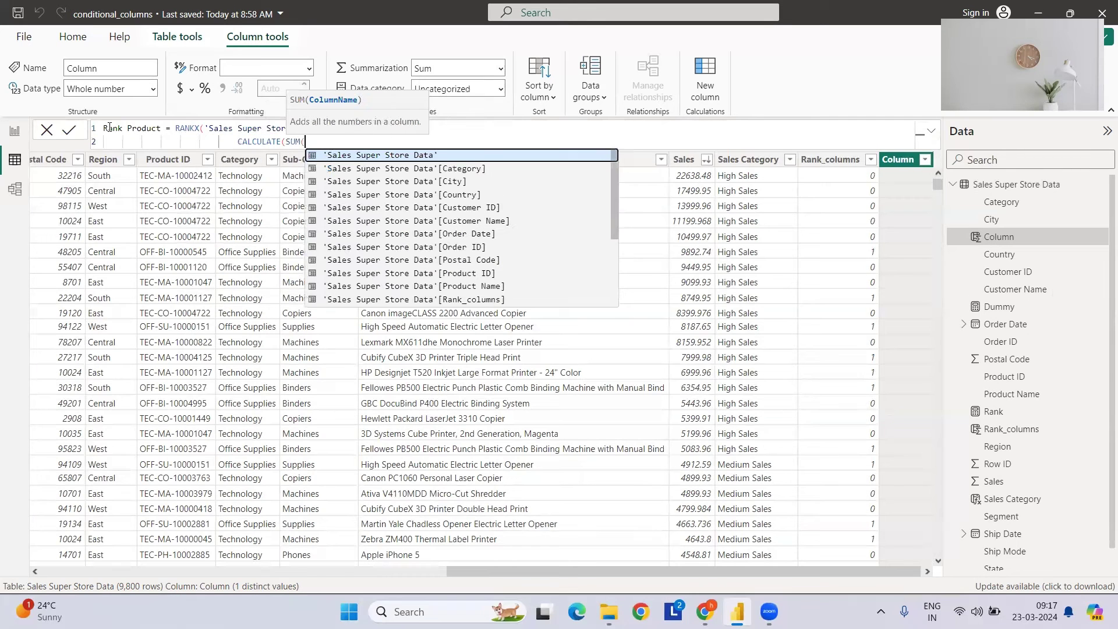
key(Tab)
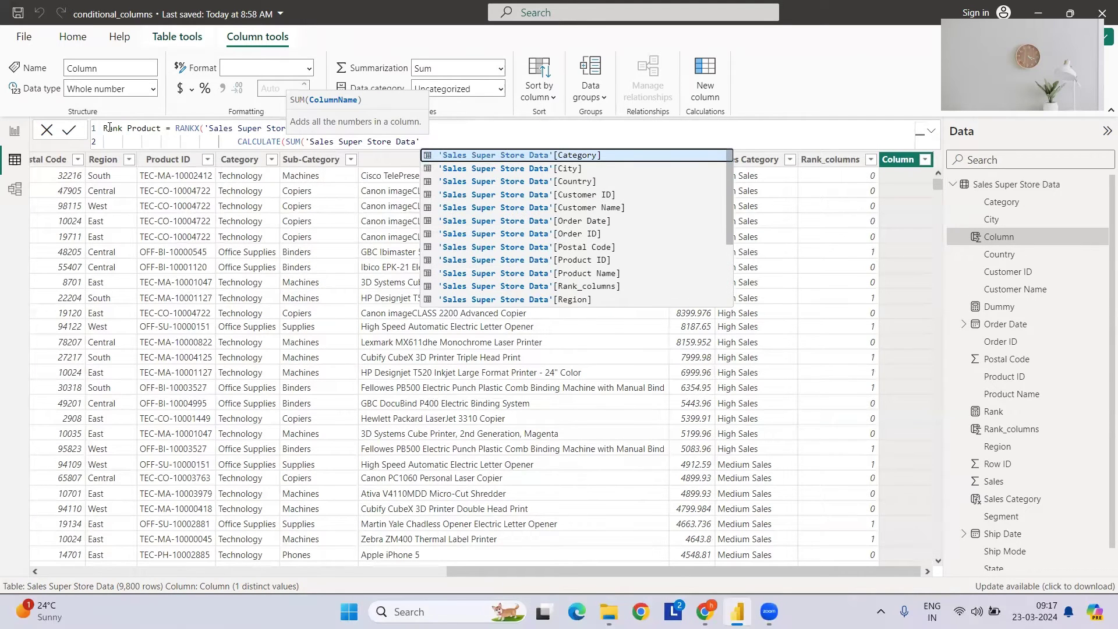
text([sa)
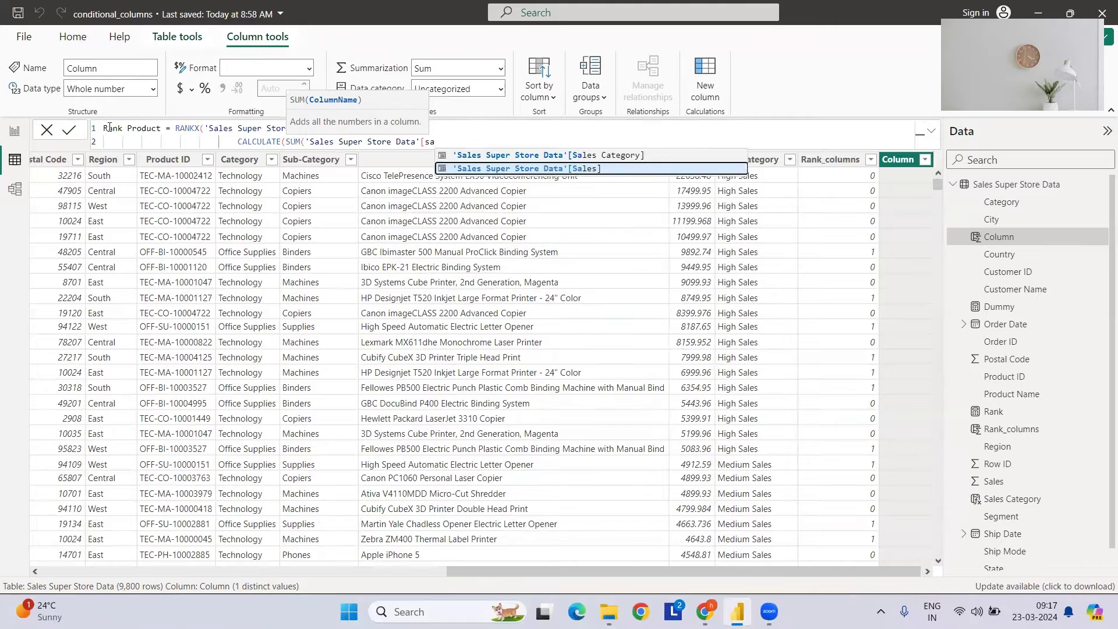
key(Tab)
- Add an ALLEXCEPT argument over 'Sales Super Store Data' to the RANKX formula
text())
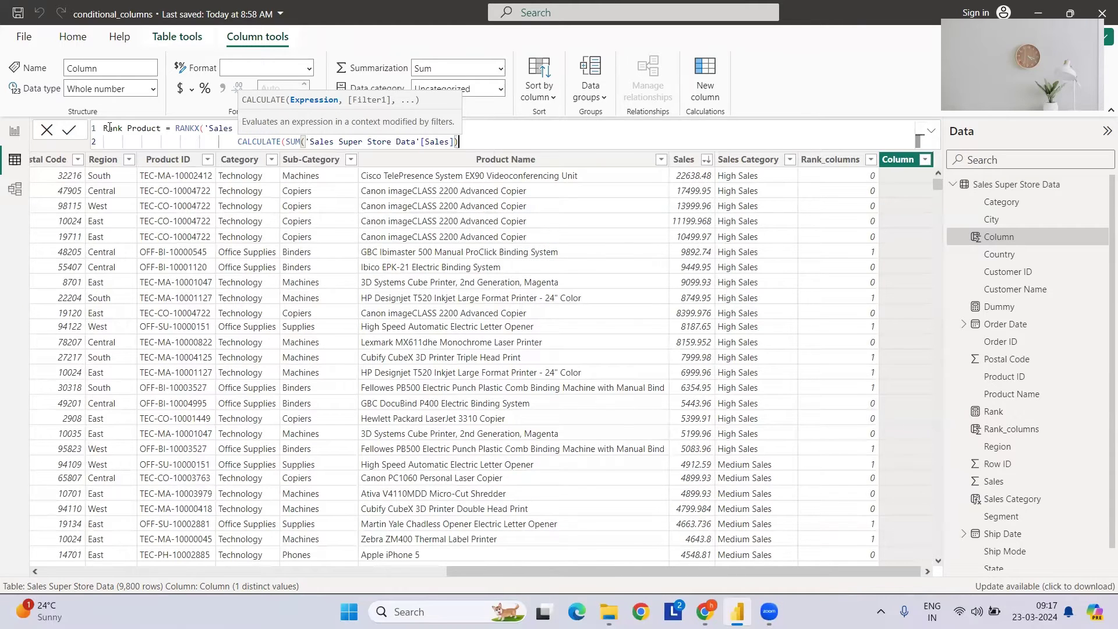
text(,)
key(shift+Return)
text(ABS()
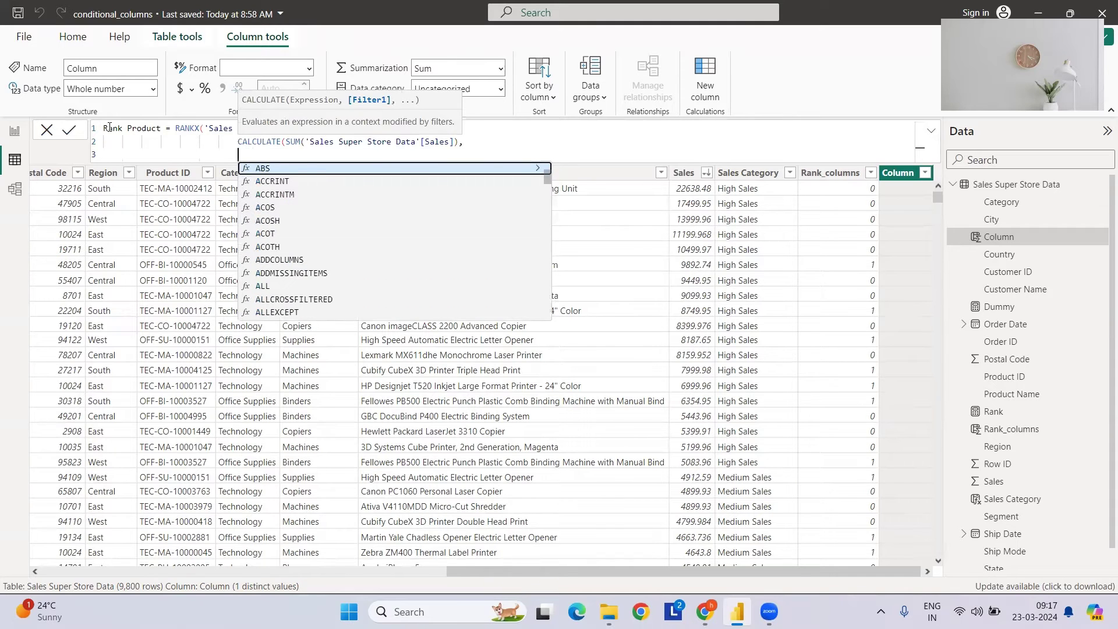
key(BackSpace)
key(BackSpace)
key(BackSpace)
key(BackSpace)
key(BackSpace)
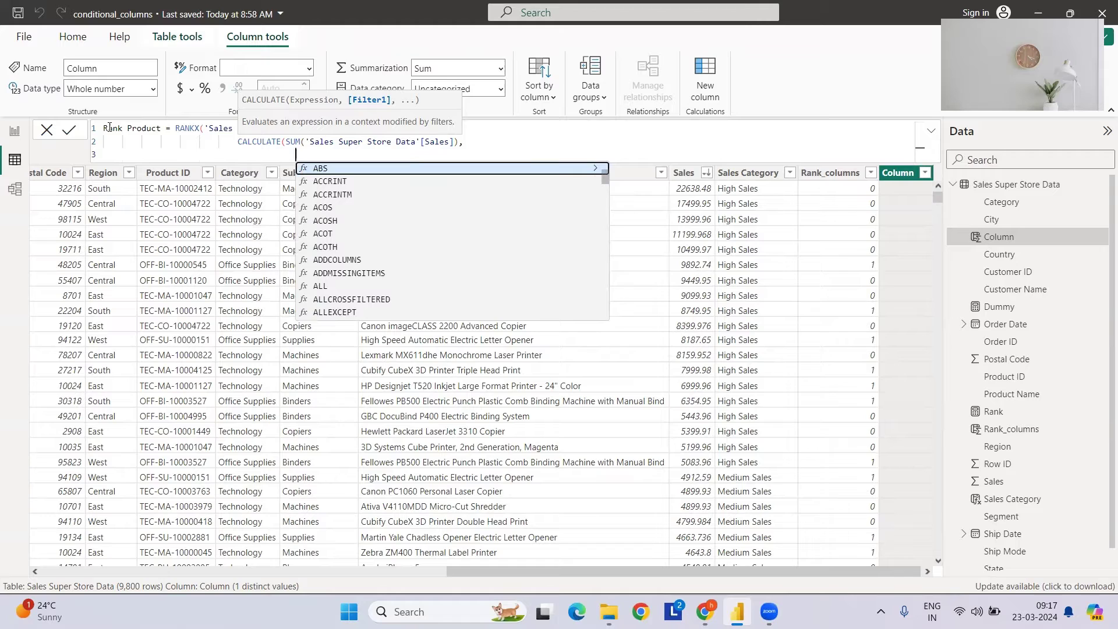
text(all)
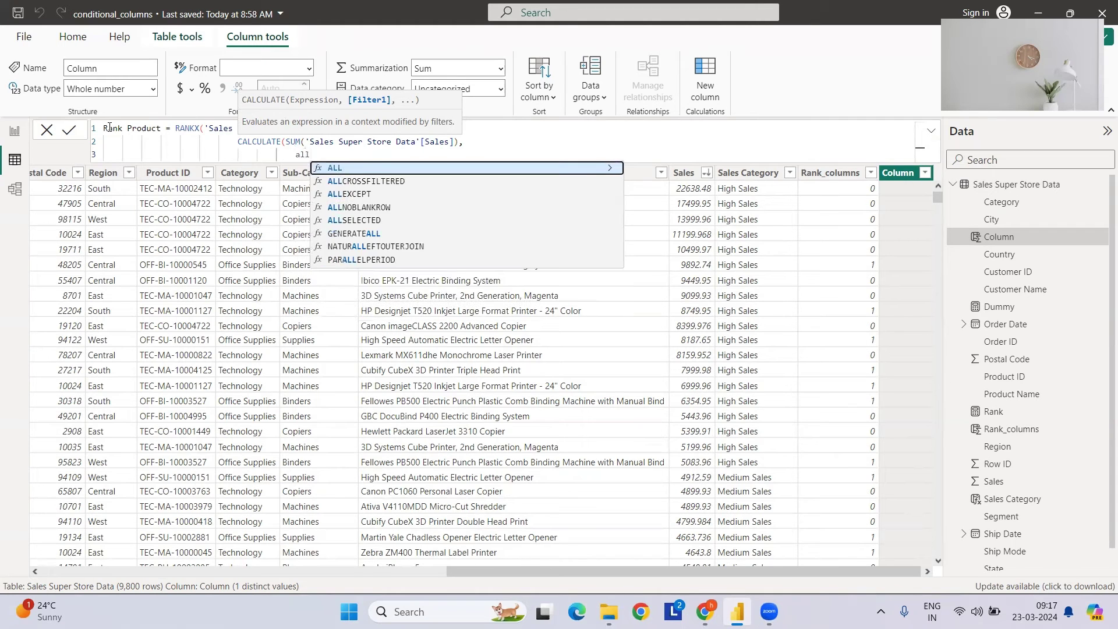
text(ex)
key(Tab)
text(')
key(Tab)
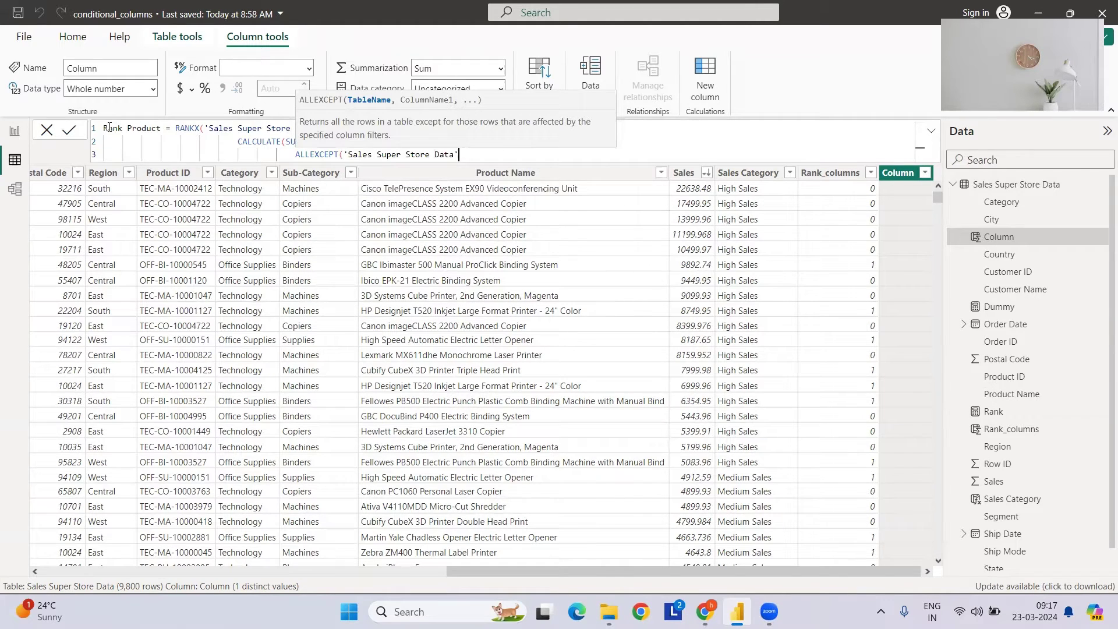
text(,')
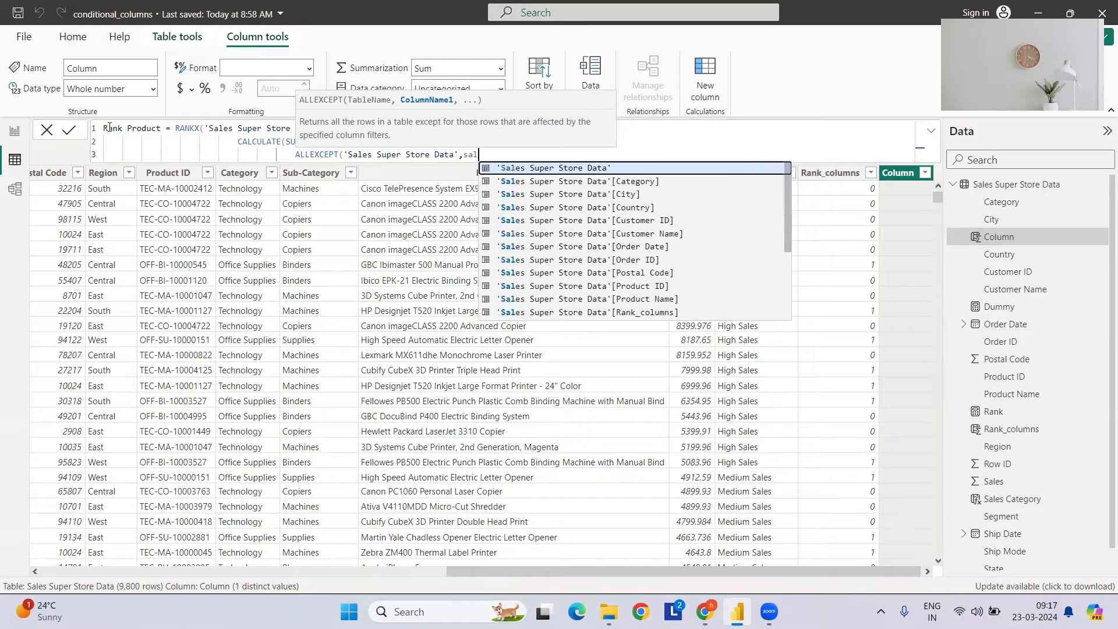
key(Tab)
- Keep [Product Name] in ALLEXCEPT and close RANKX with DESC and Dense arguments
text([pro)
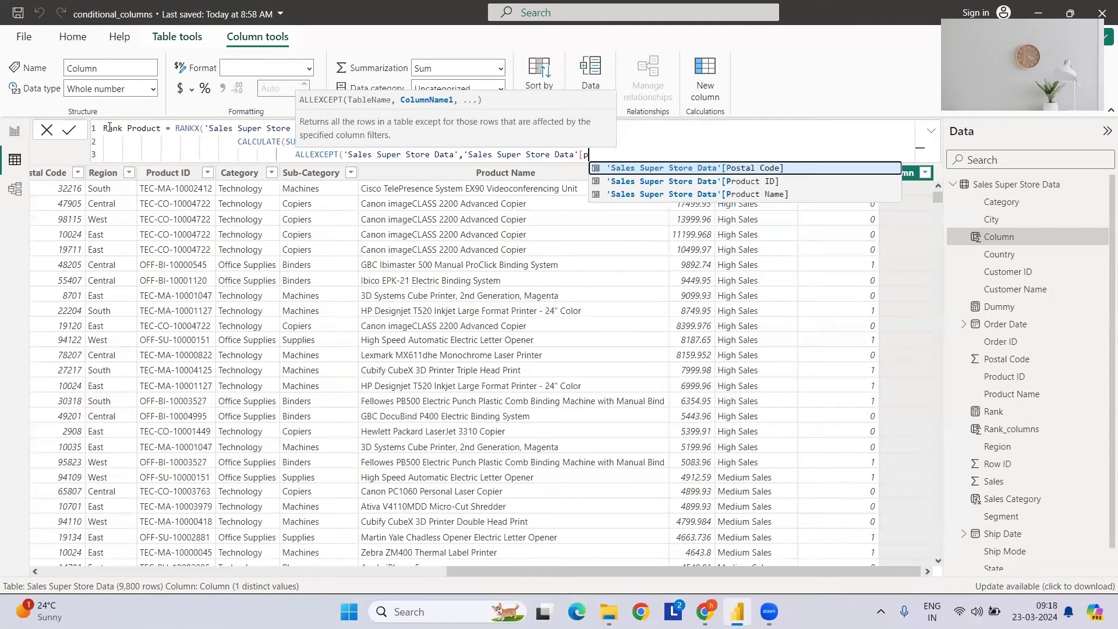
key(Down)
key(Tab)
text()))
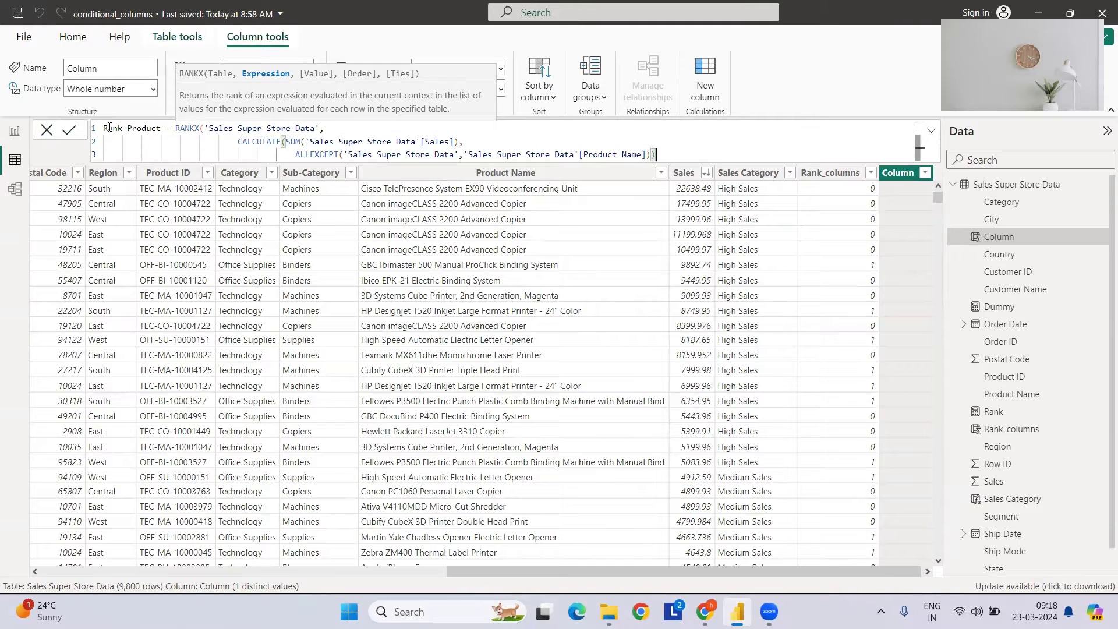
text(,,)
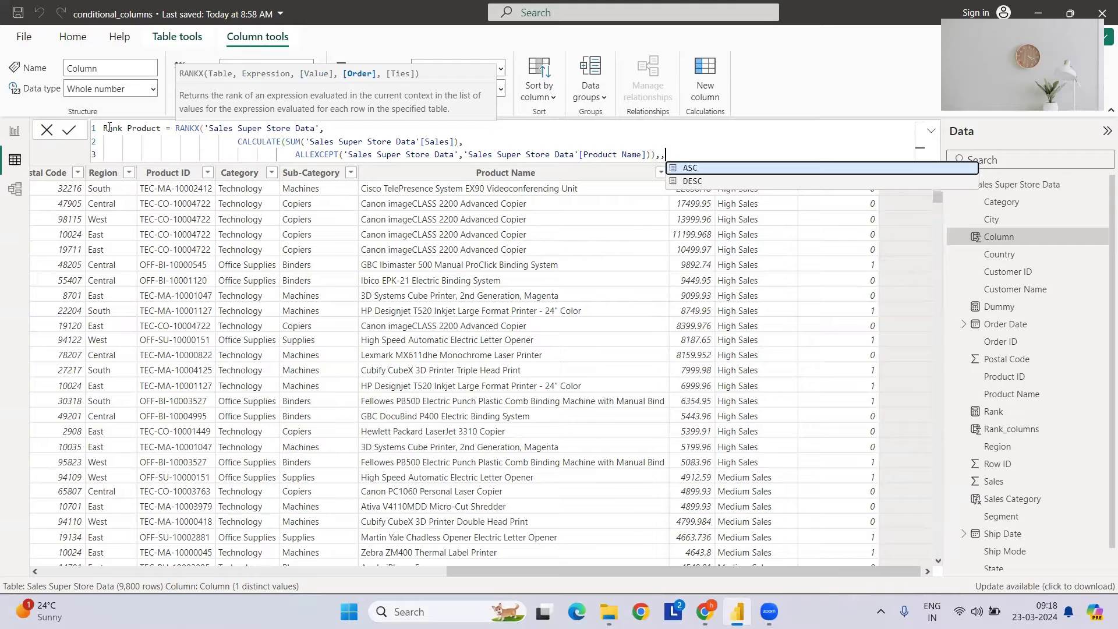
text(desc)
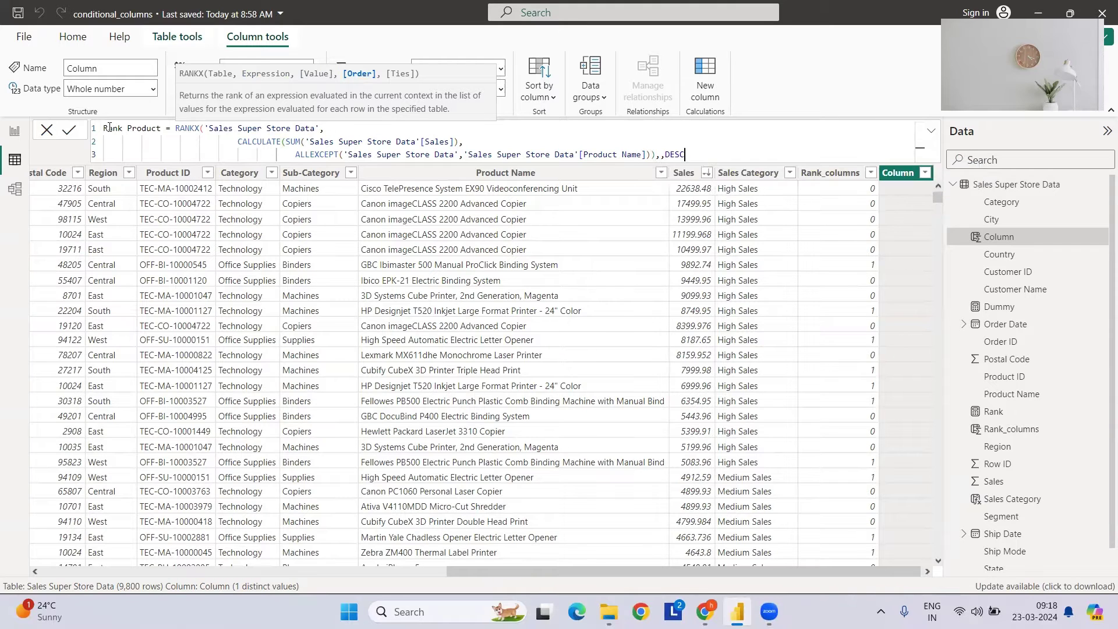
text(,Dense))
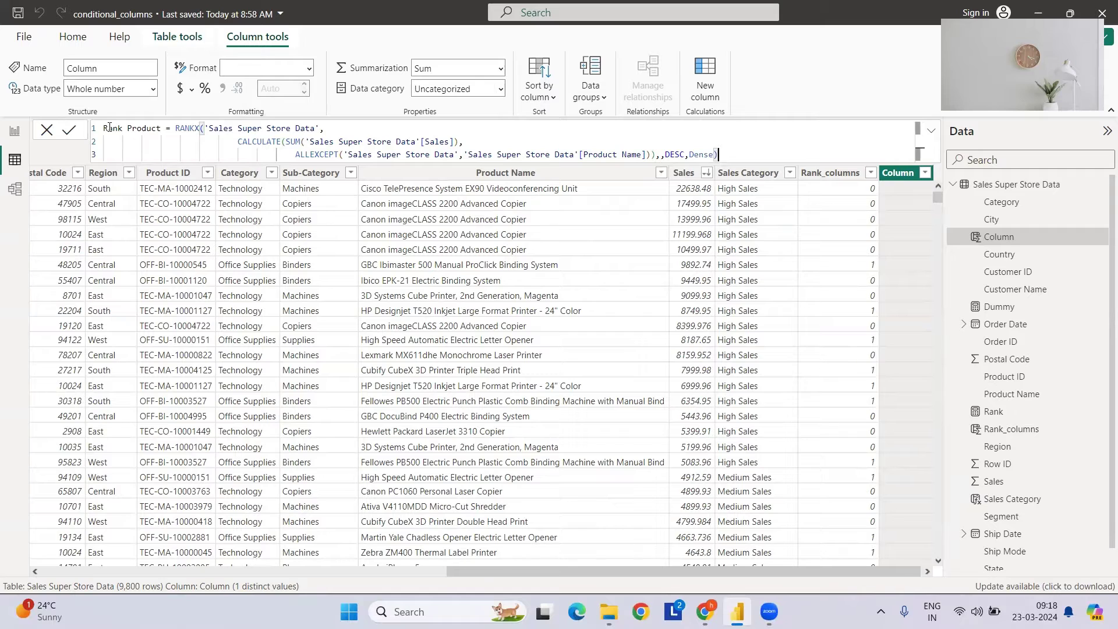
click(178, 129)
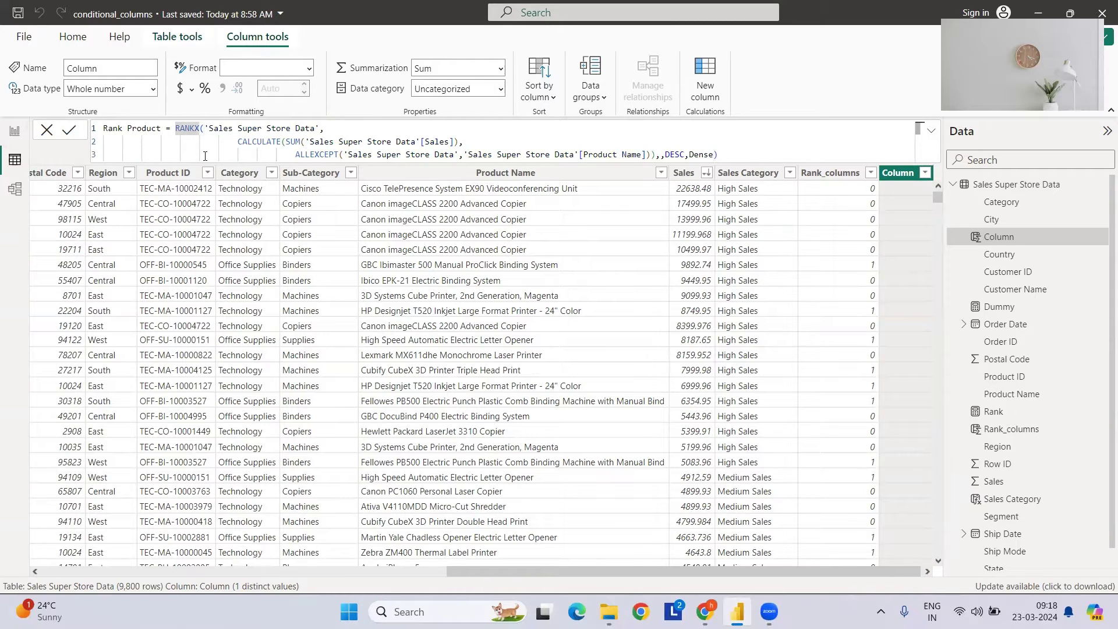
- Commit the Rank Product formula and sort the table by Rank Product ascending
key(Return)
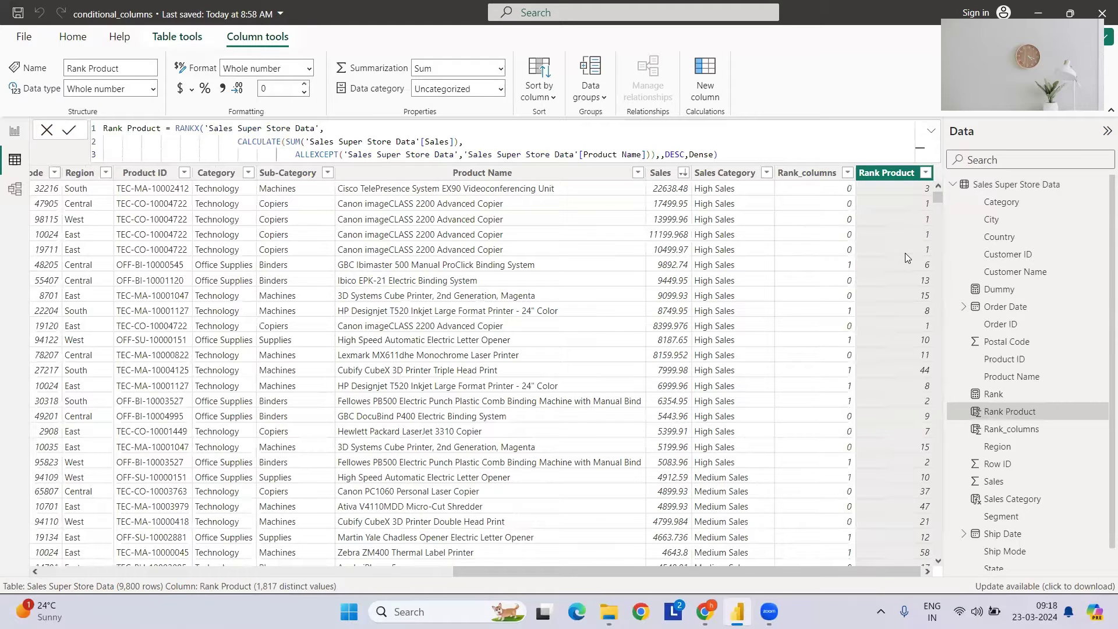
click(923, 174)
click(917, 191)
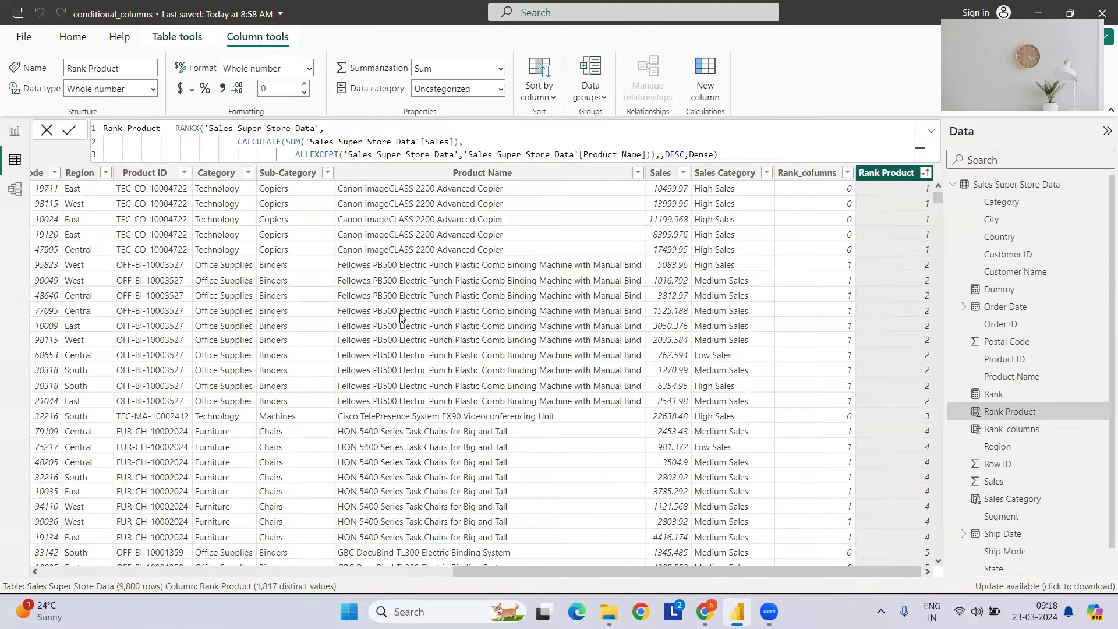
- Wrap the rank as IF(ISEVEN(RANKX(...)),1,0) so Rank Product flags even ranks with 1
double_click(176, 129)
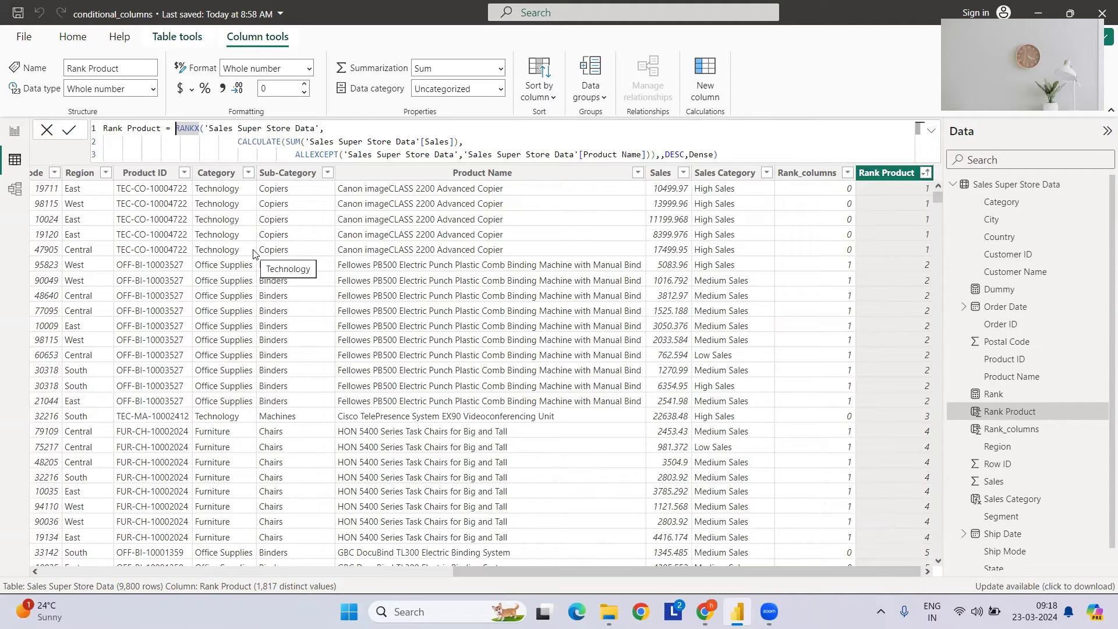
key(Left)
text(IF()
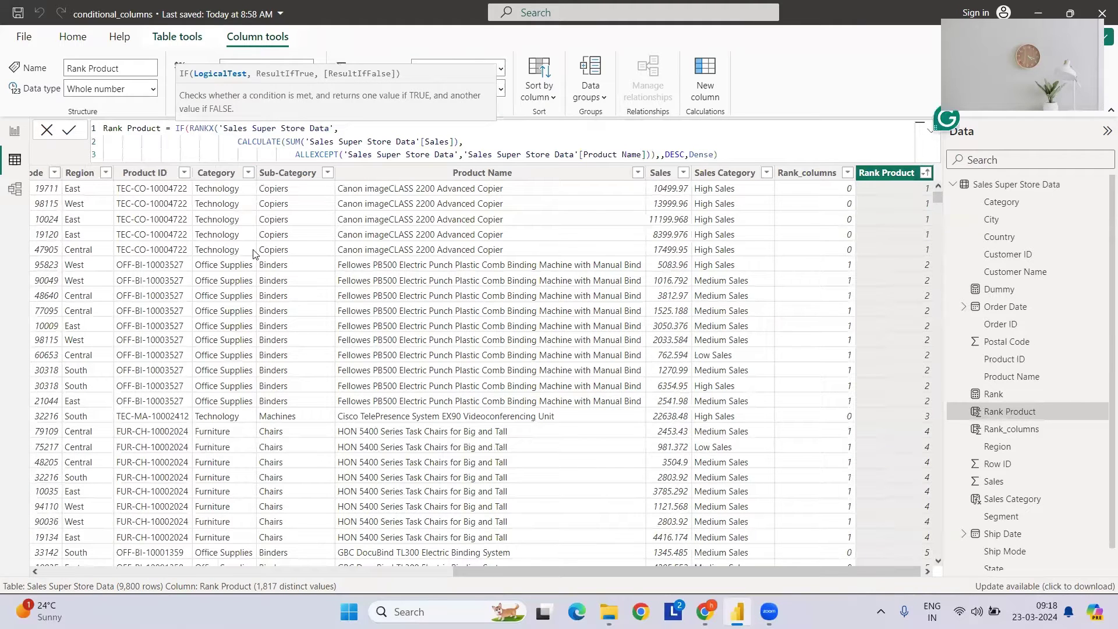
text(ISEVEN()
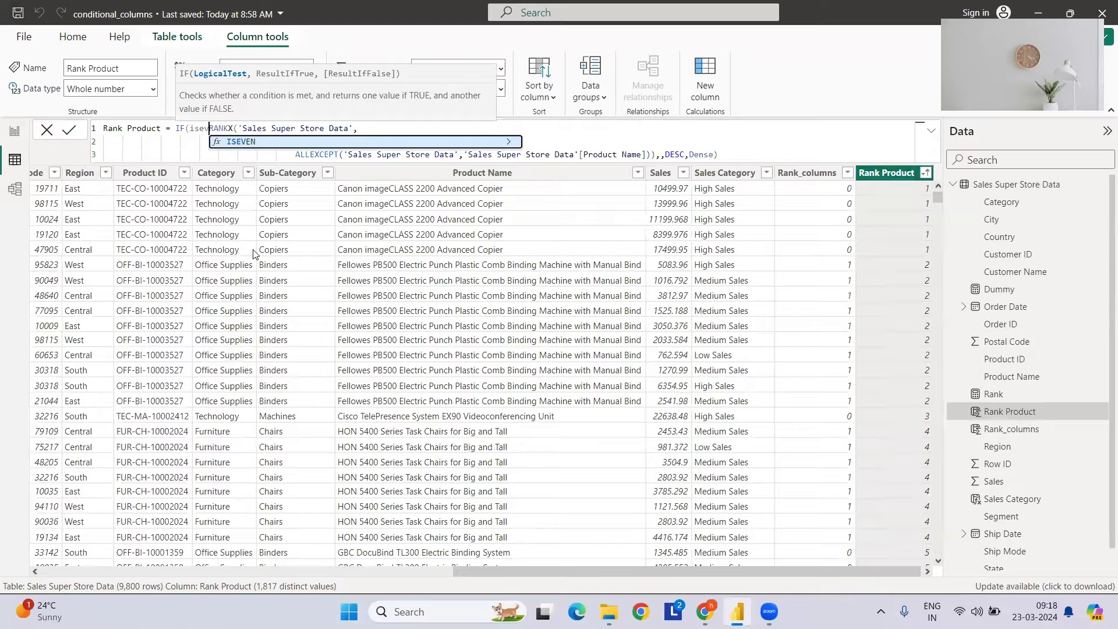
click(769, 156)
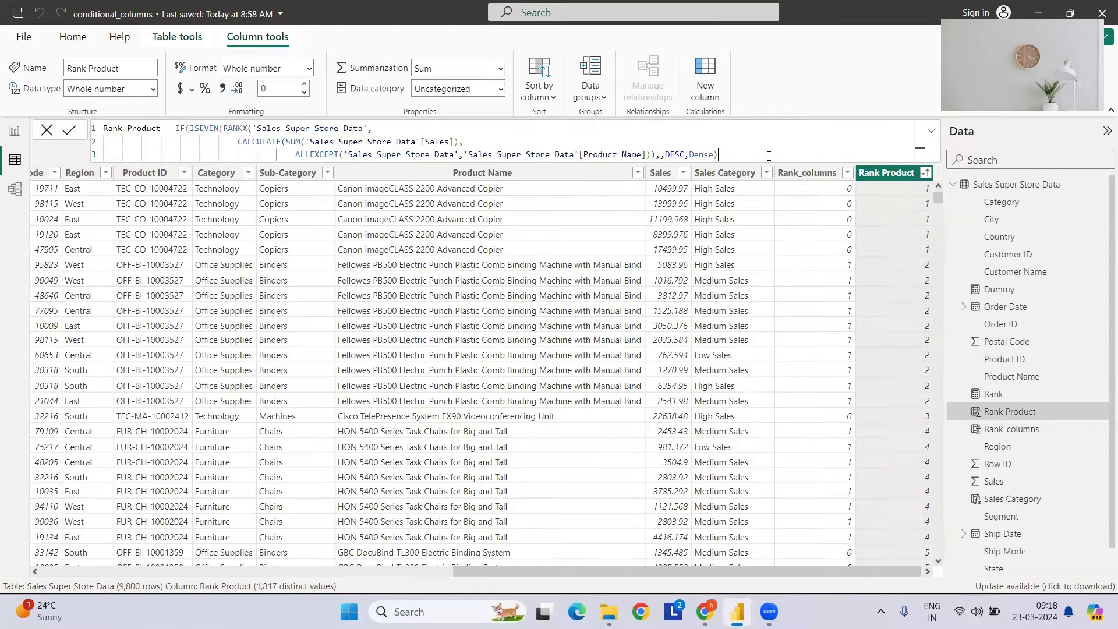
text(),)
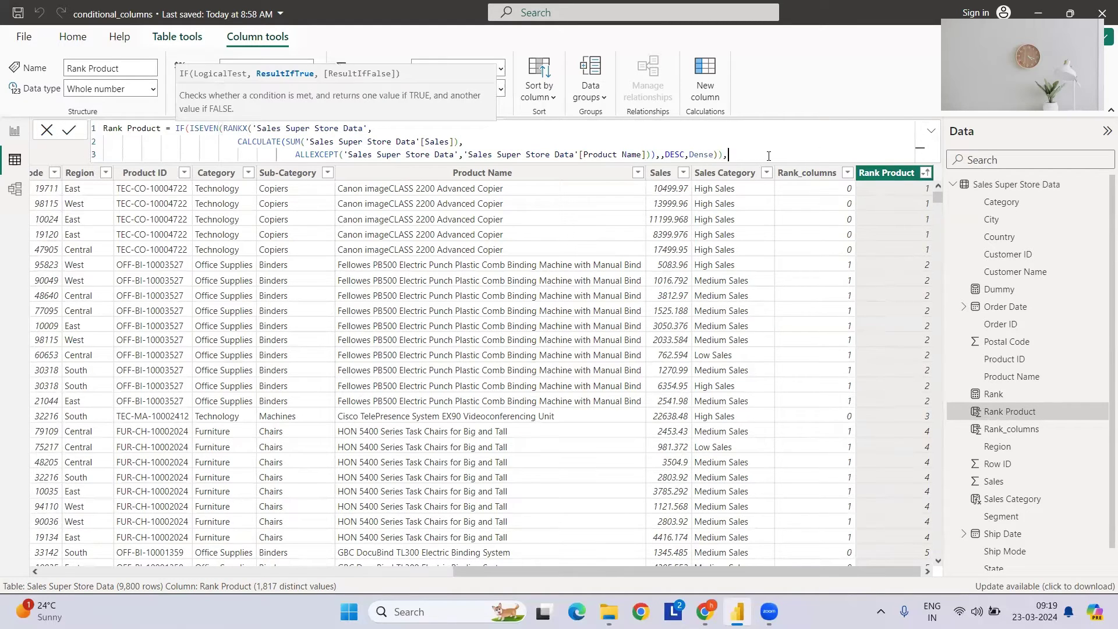
text(1,0))
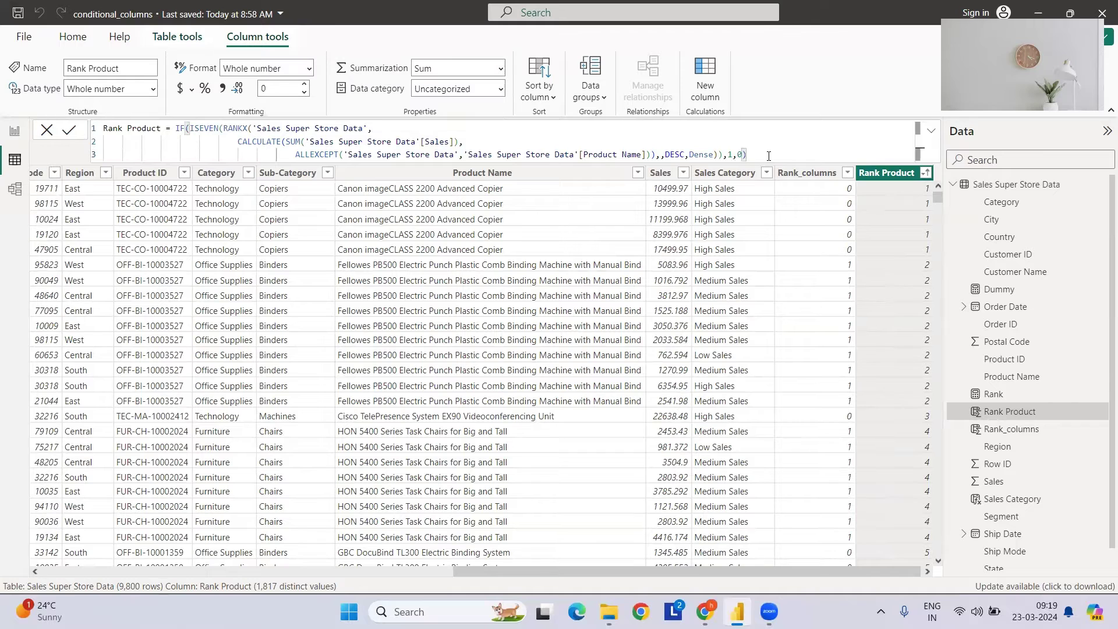
key(Return)
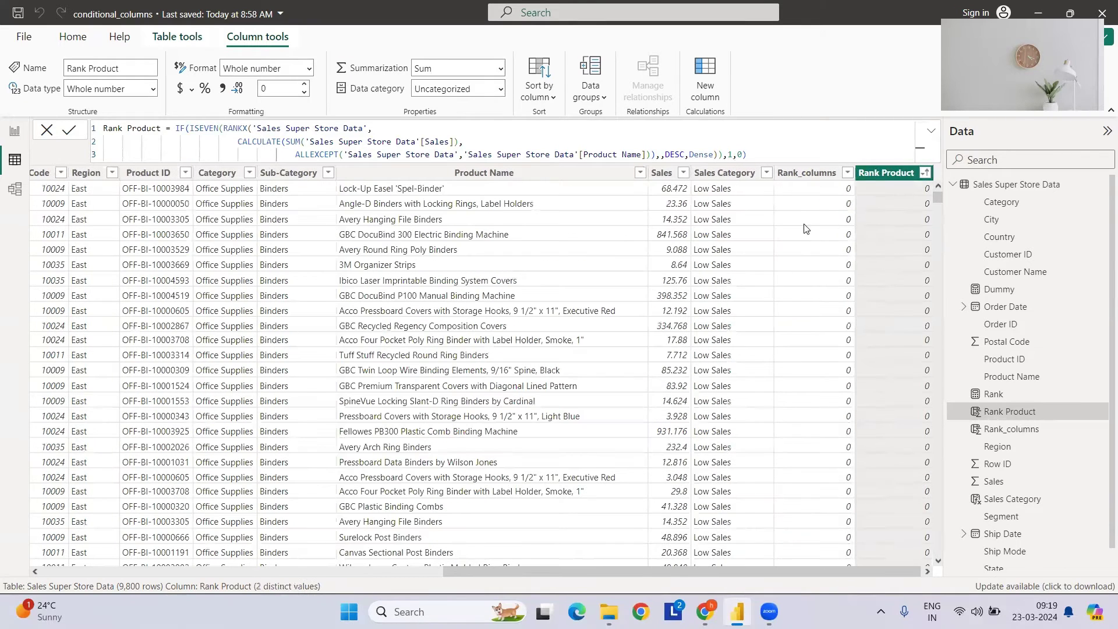
- Base the bar chart's conditional colour formatting on the Rank Product field
click(14, 131)
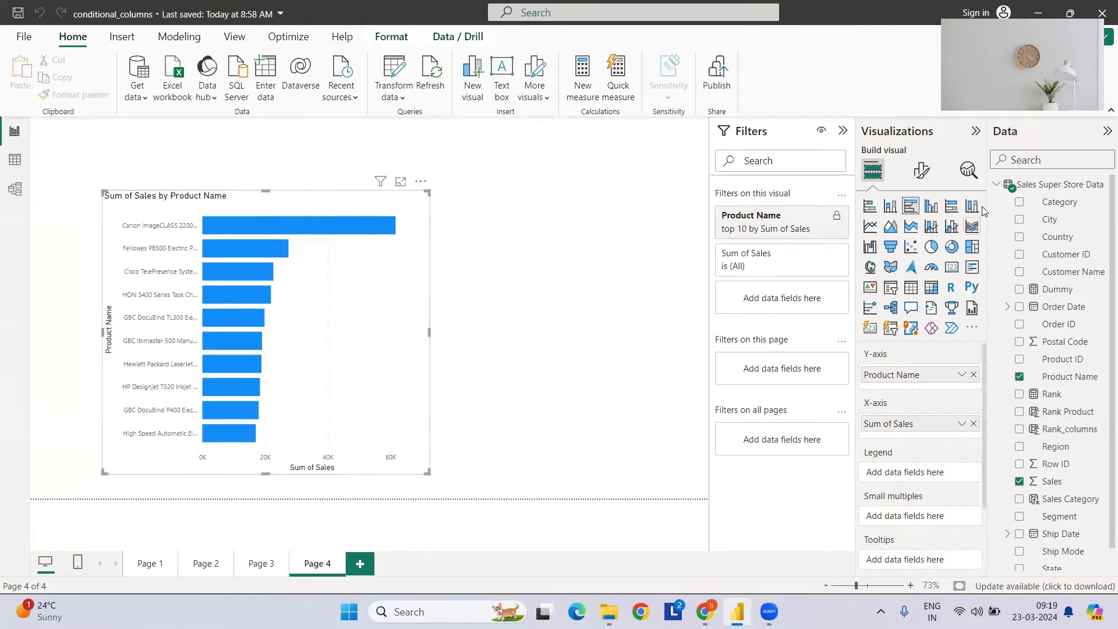
click(920, 170)
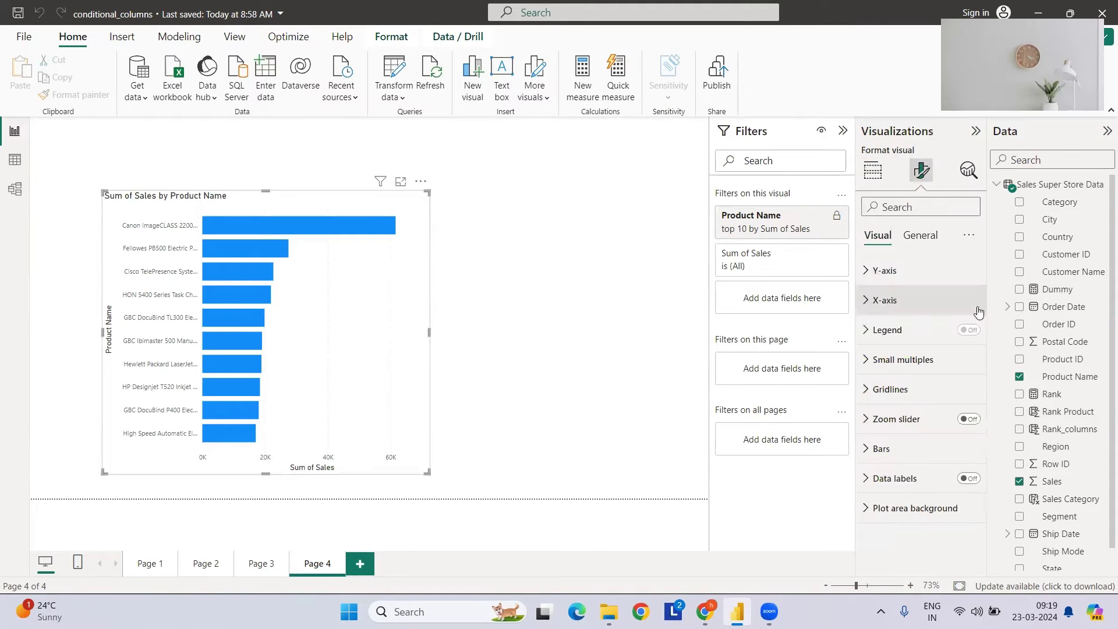
click(899, 448)
scroll(917, 472, down, 3)
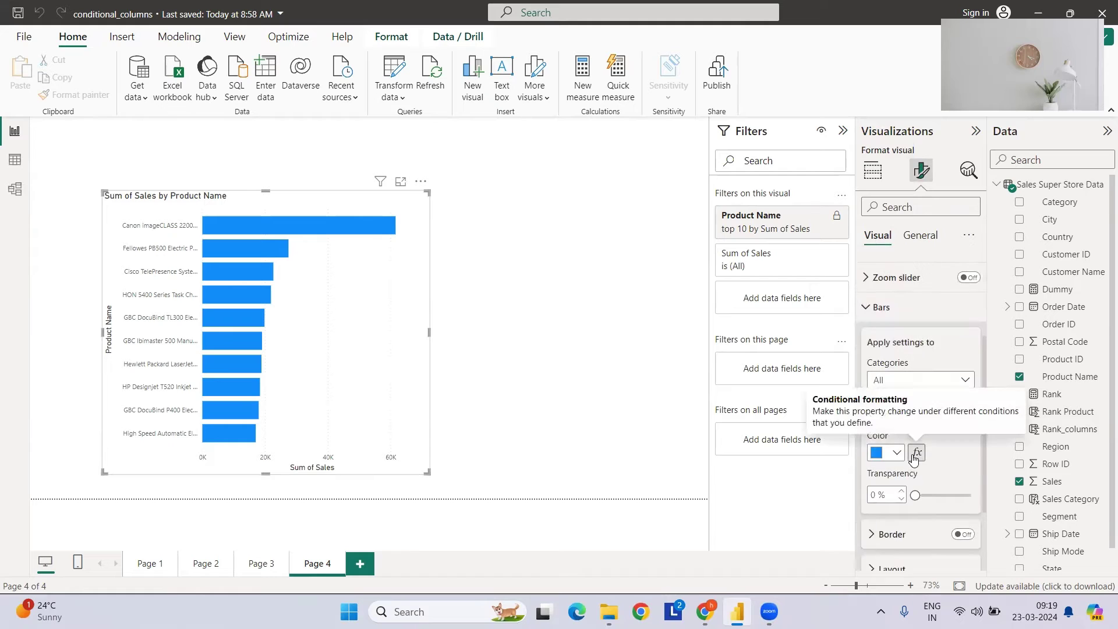
click(916, 453)
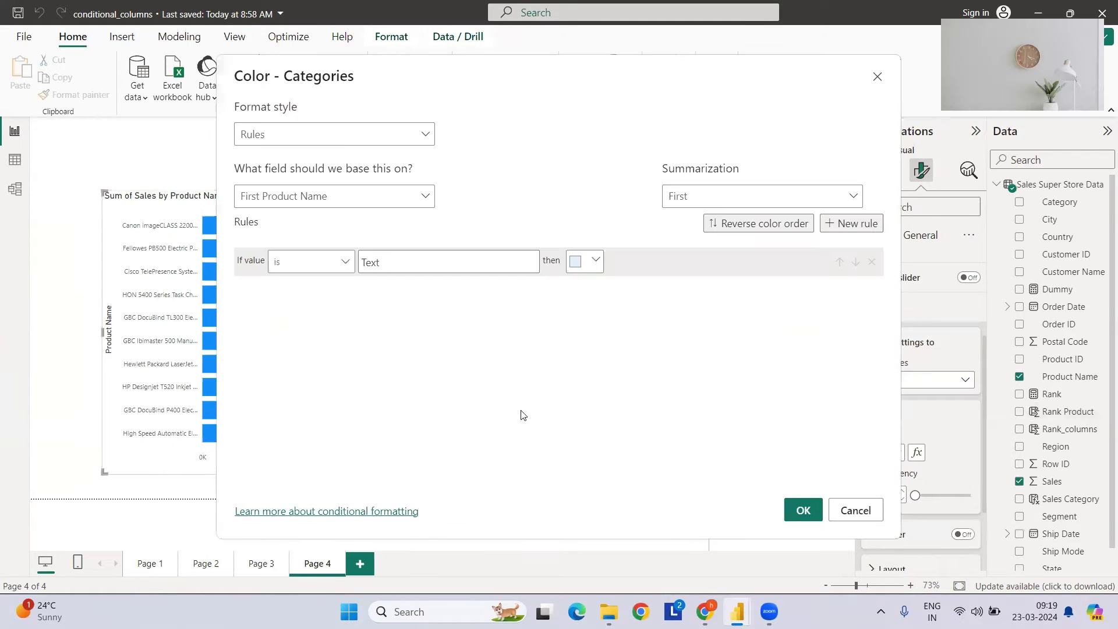
click(343, 198)
text(Rank)
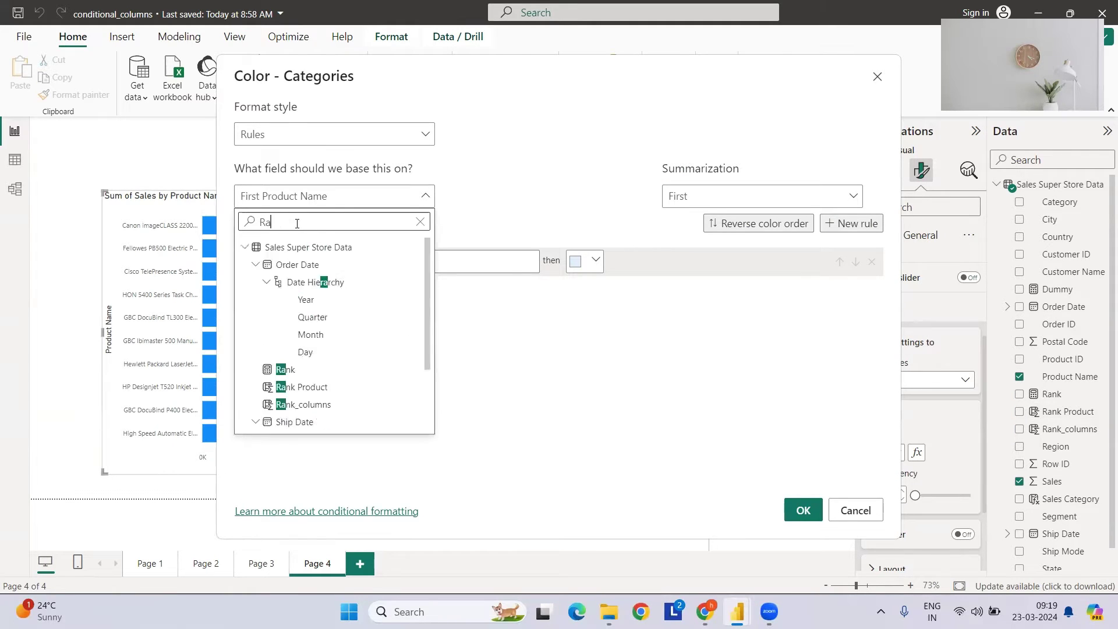
click(308, 283)
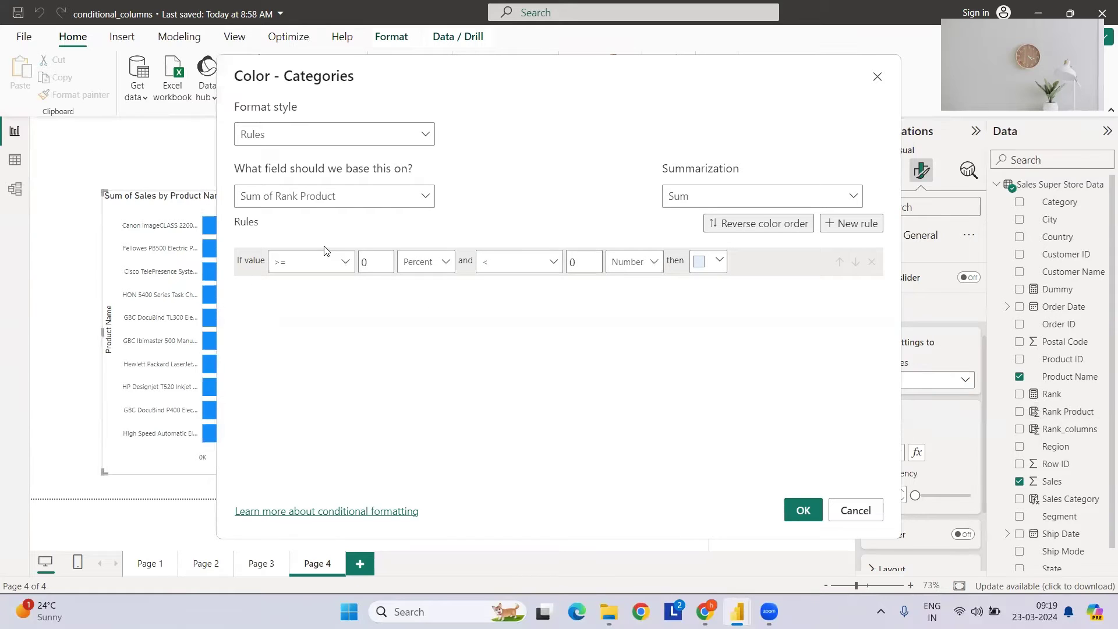
- Make the first rule colour values equal to 0 (Number) blue
click(425, 271)
click(418, 285)
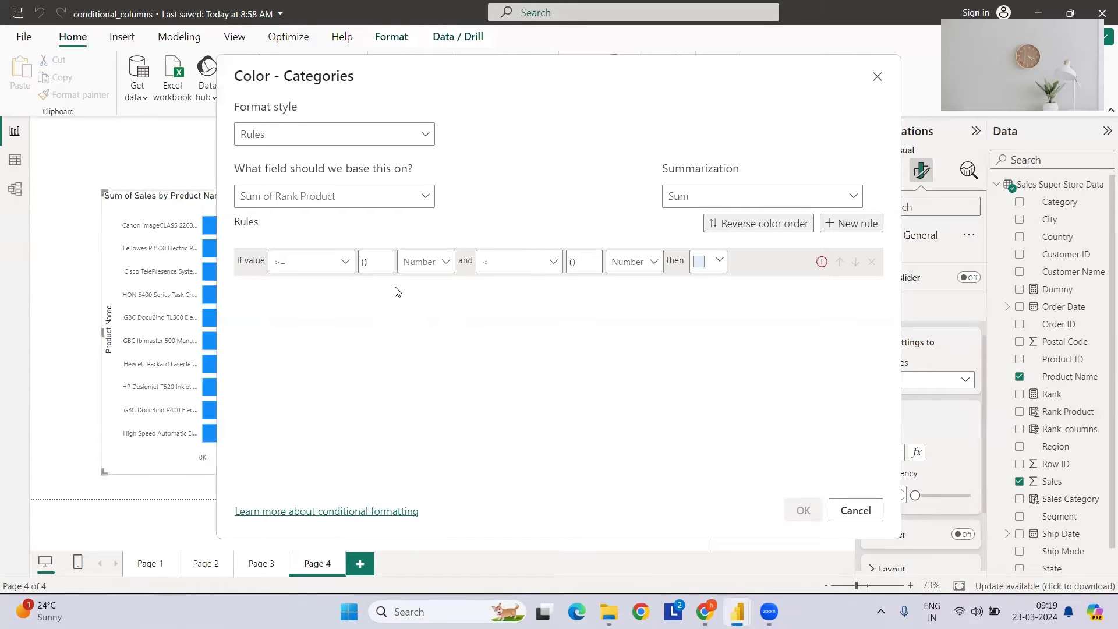
click(342, 262)
click(313, 328)
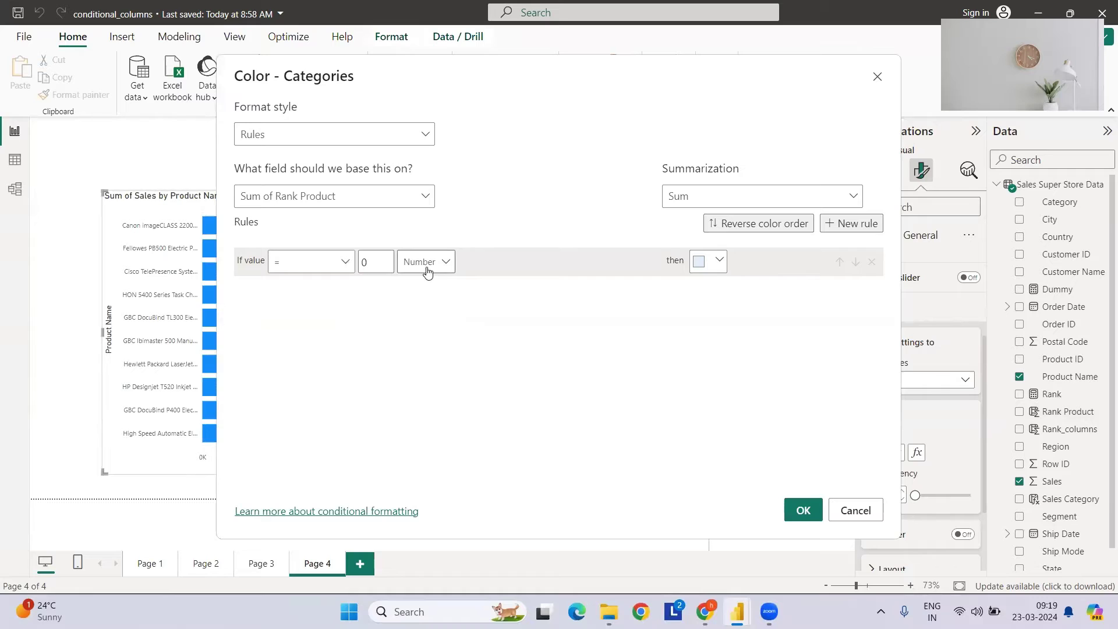
click(699, 265)
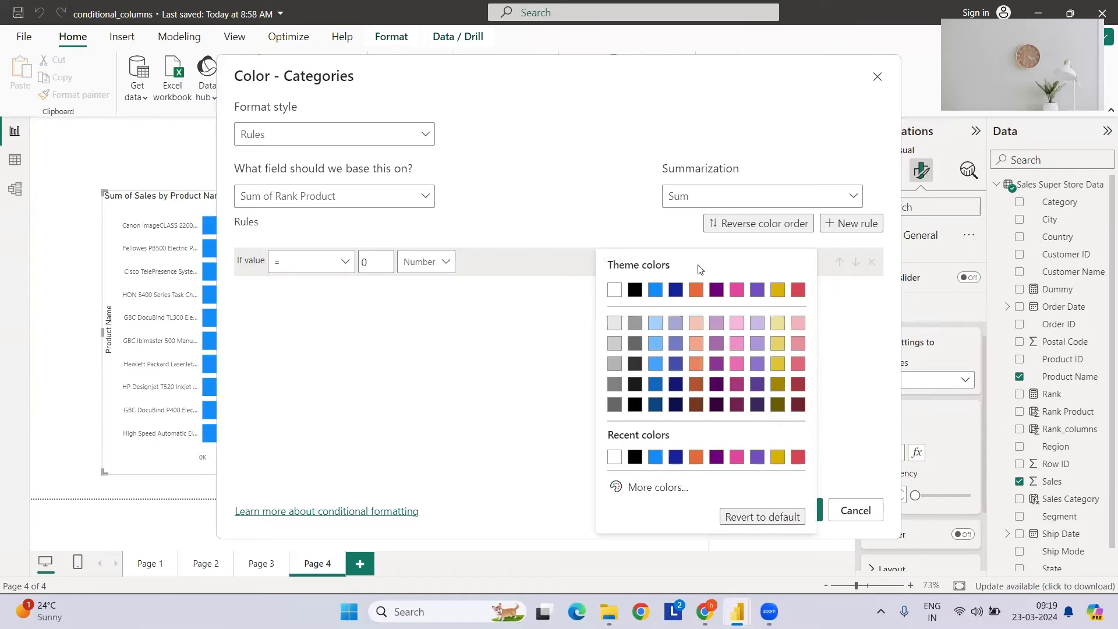
click(655, 290)
- Add a second rule colouring values above 0 orange and apply the rules
click(833, 227)
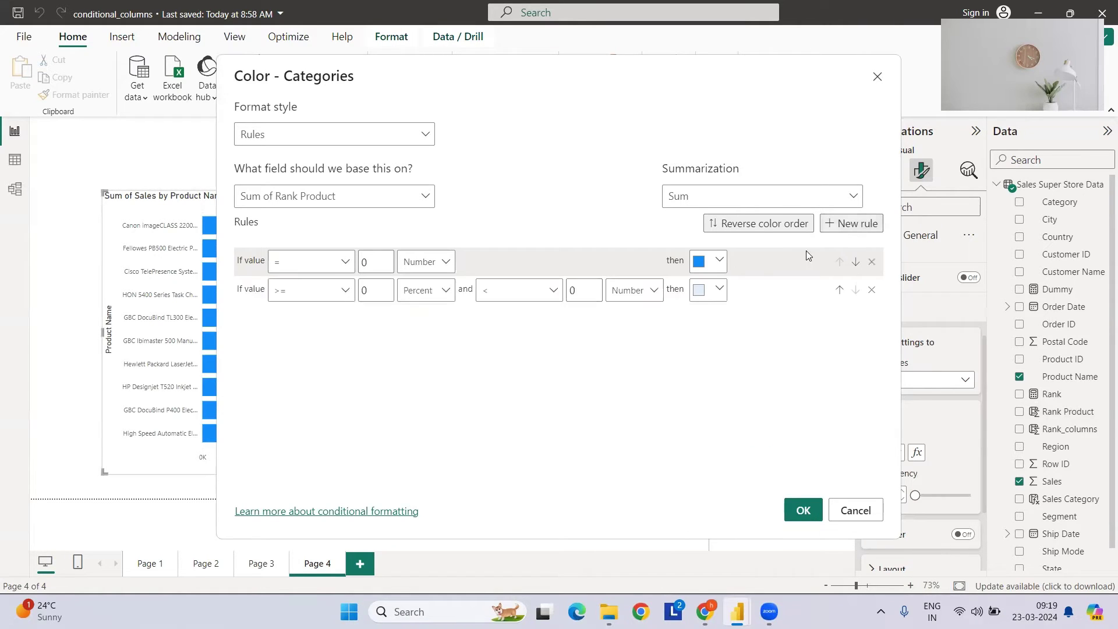
click(410, 291)
click(455, 328)
click(584, 294)
key(BackSpace)
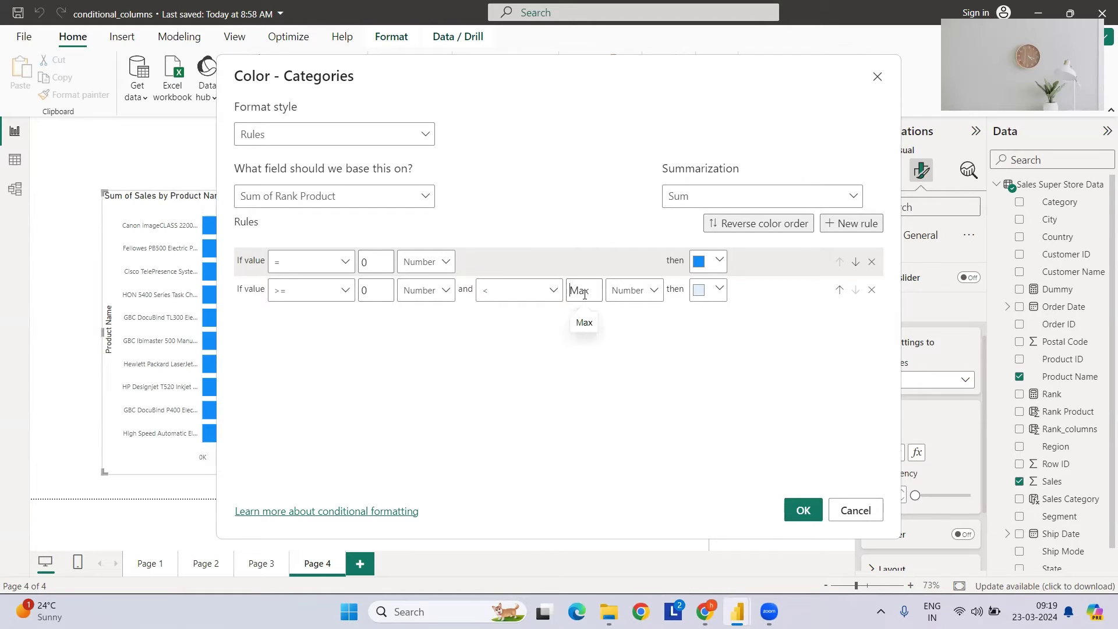
click(716, 289)
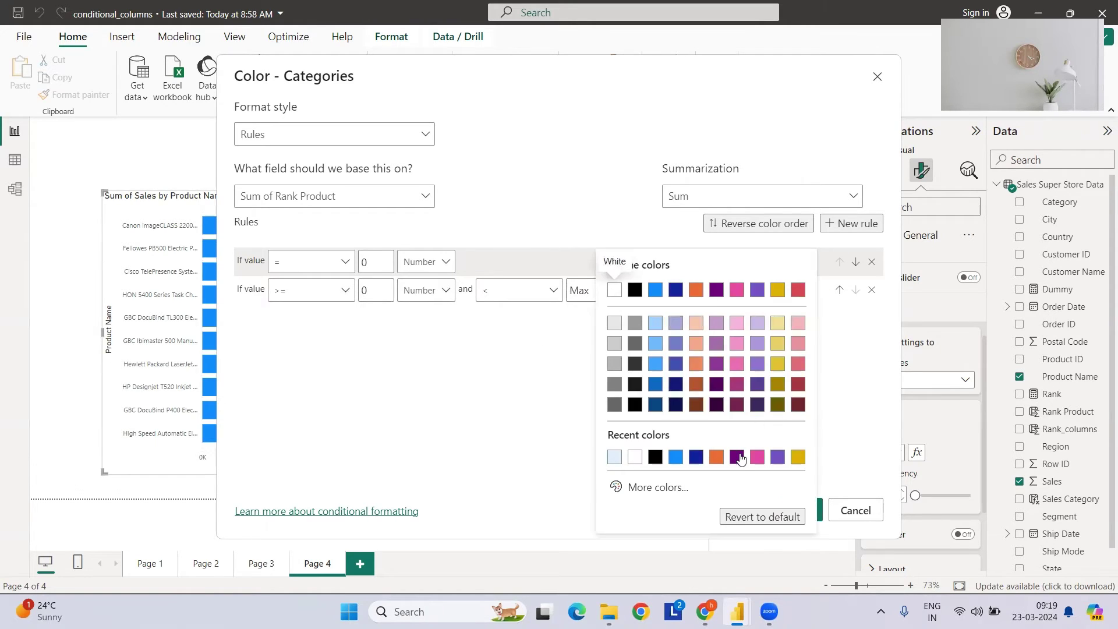
click(717, 459)
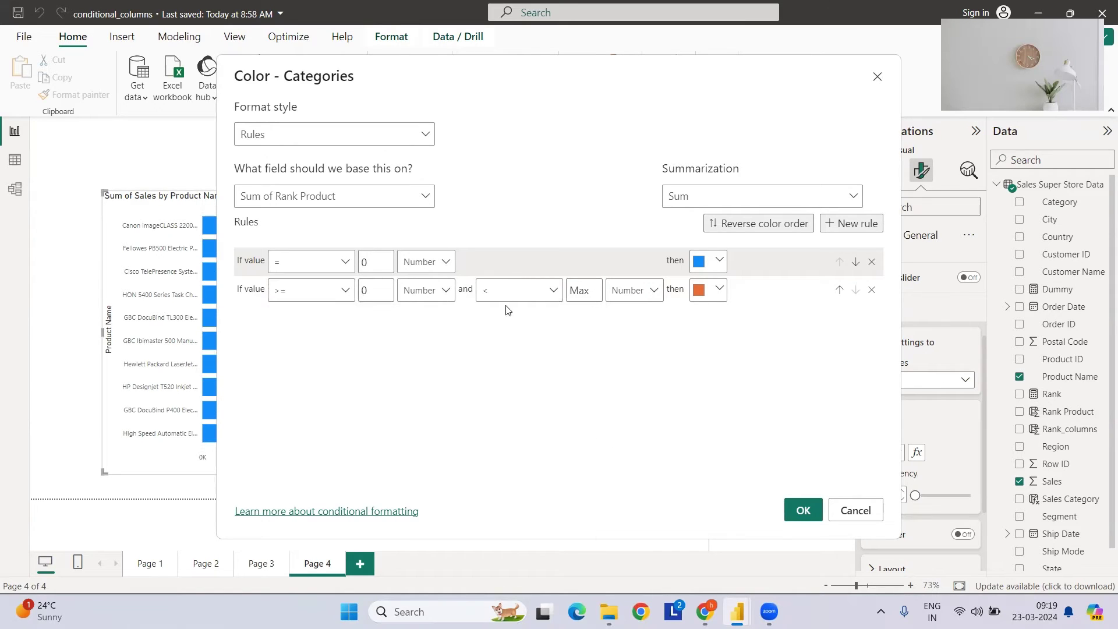
click(796, 512)
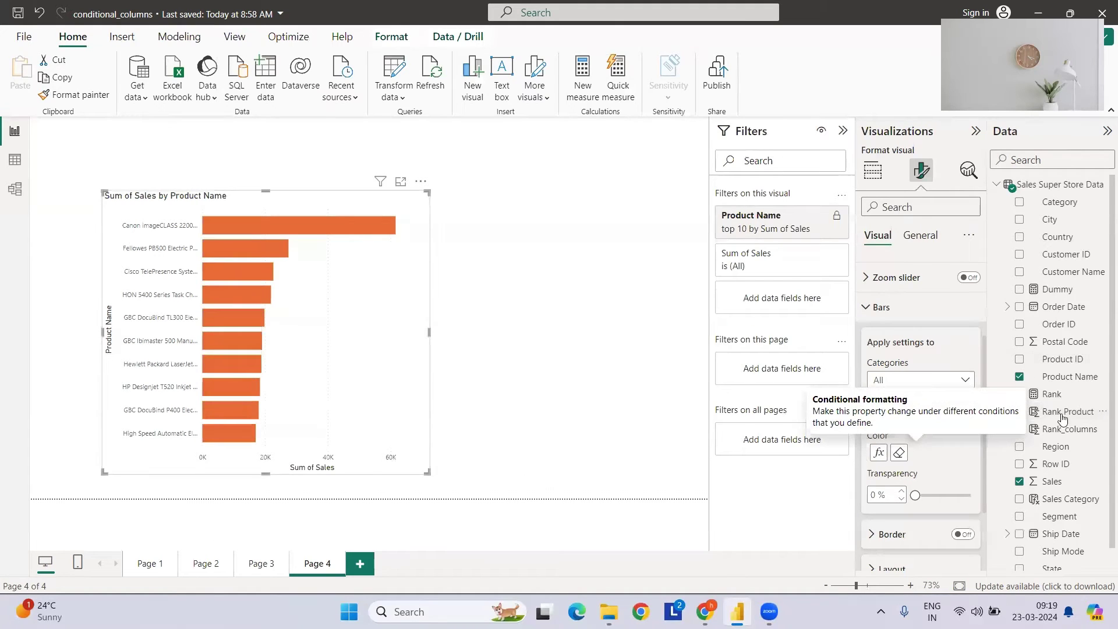
- Revise rule 2 to greater than 0 and less than the maximum
click(879, 453)
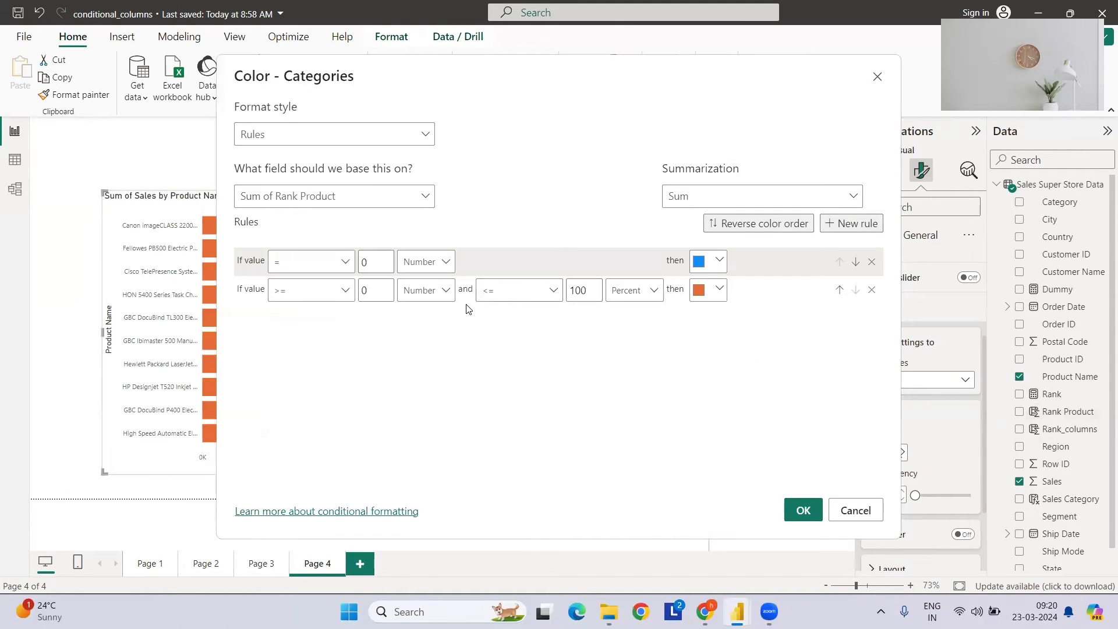
click(520, 294)
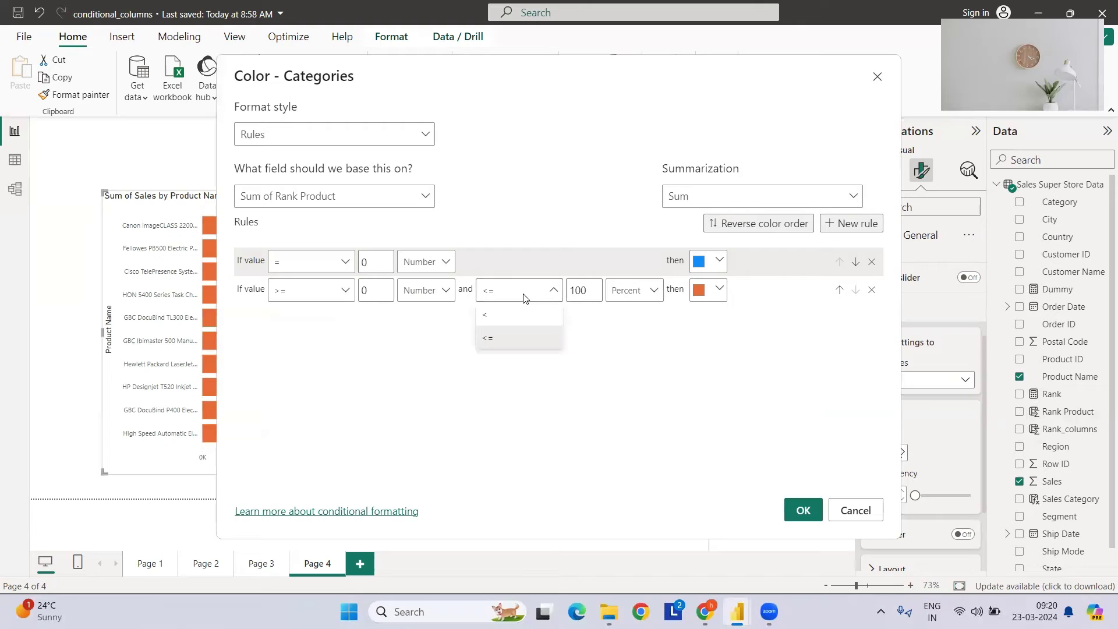
click(513, 338)
double_click(583, 290)
key(BackSpace)
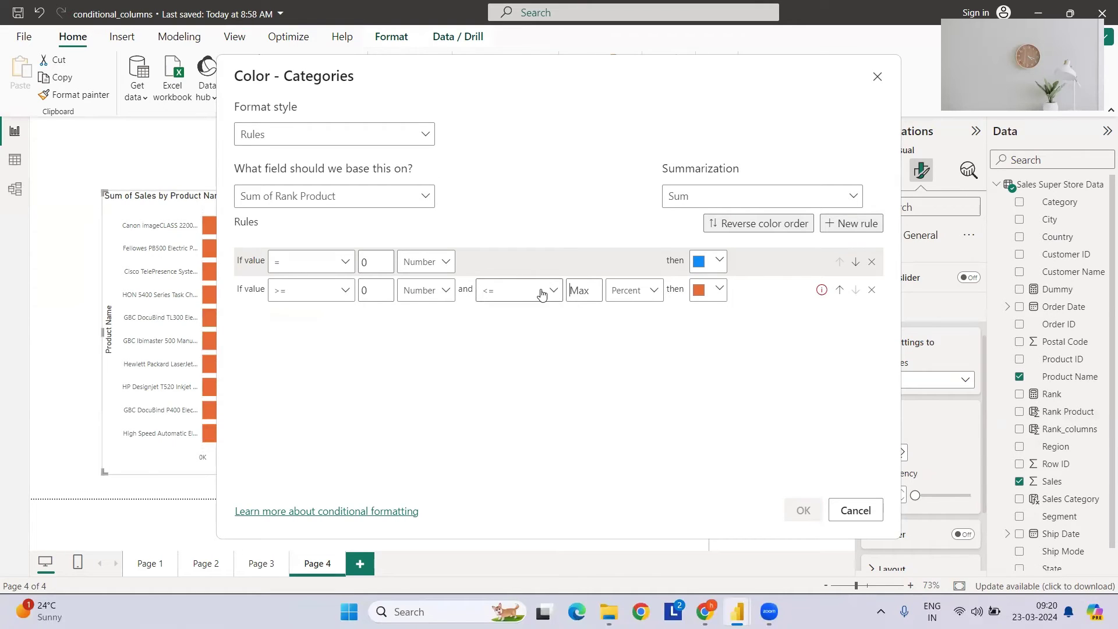
click(545, 291)
click(524, 312)
click(340, 291)
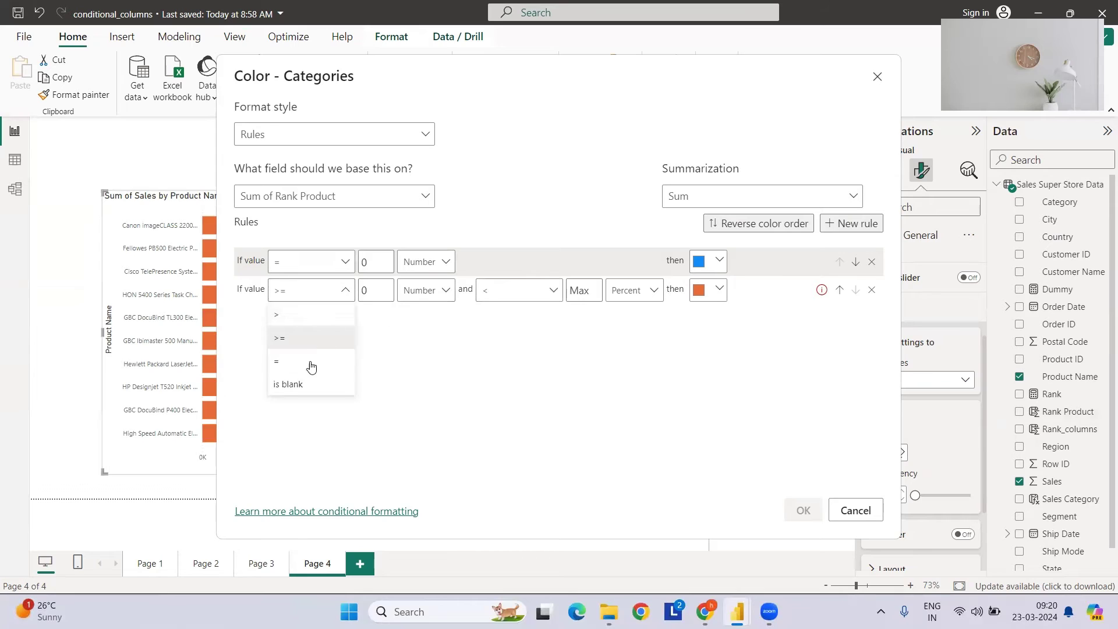
click(299, 316)
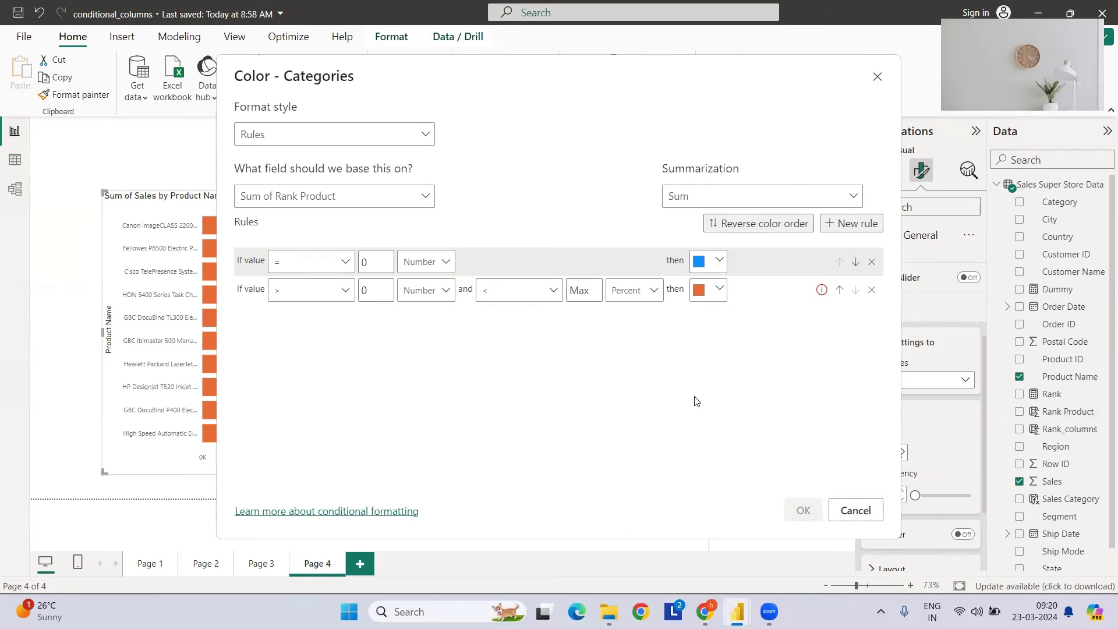
click(647, 291)
- Apply the edited colour rules and enlarge the bar chart visual
click(632, 336)
click(803, 510)
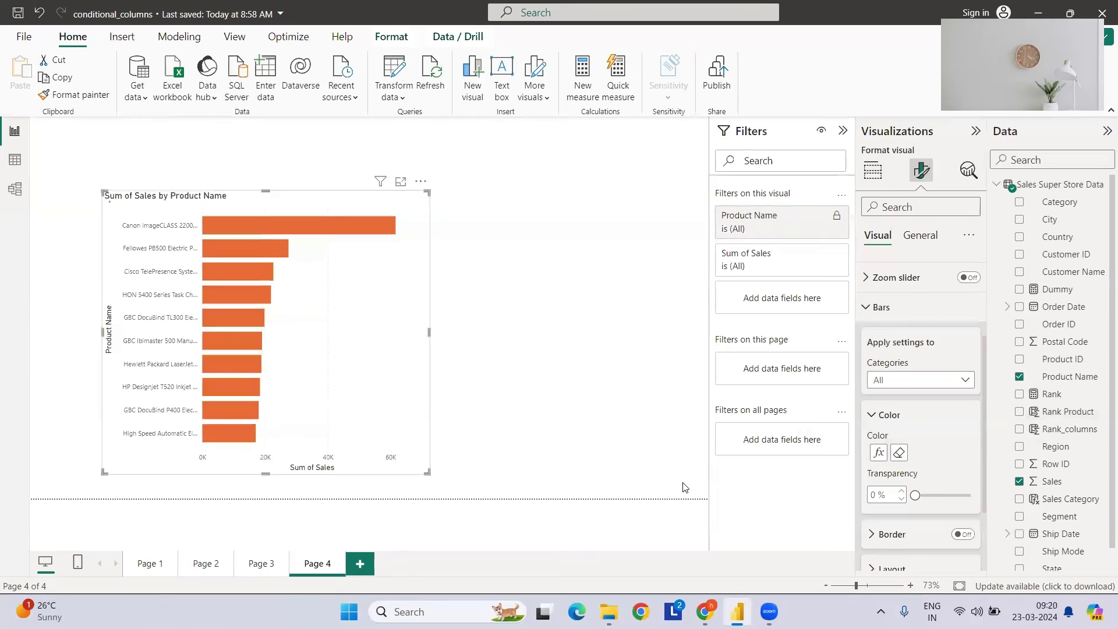
drag(429, 193, 494, 183)
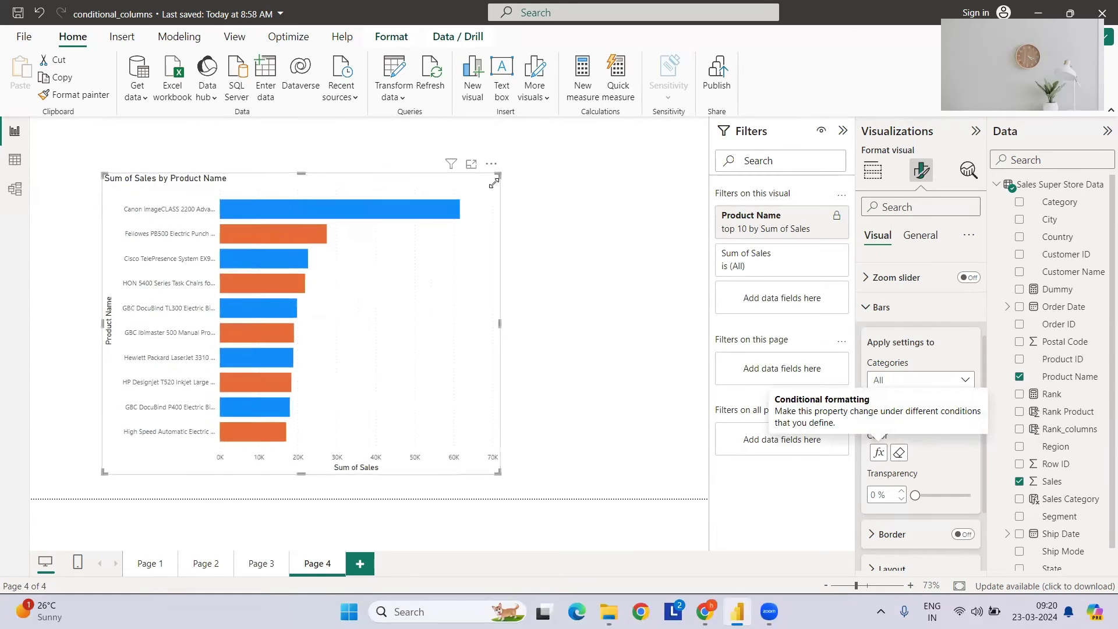
- Switch rule 2's upper bound unit to Number so bars alternate blue and orange
click(880, 454)
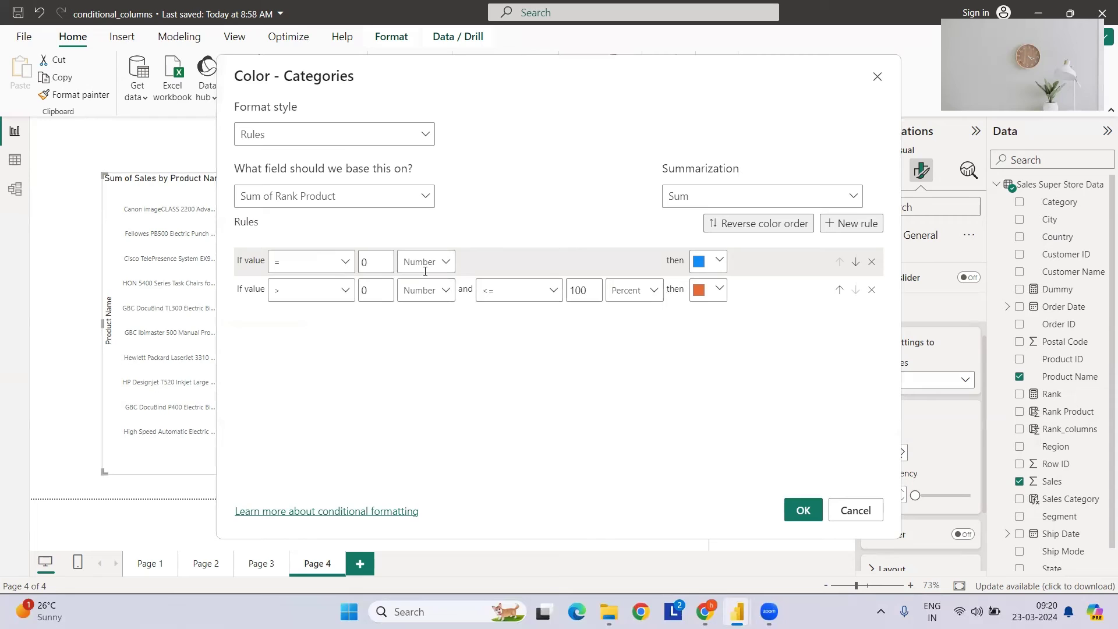
click(635, 290)
click(628, 314)
click(803, 510)
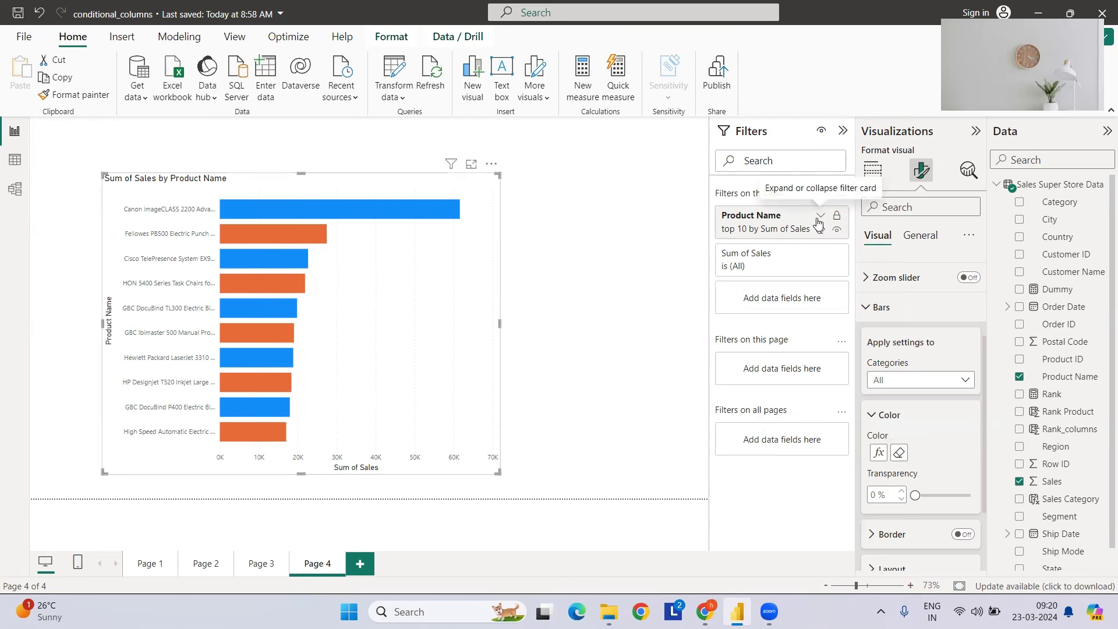
- Clear the Product Name top 10 filter so every product appears in alternating colours
click(821, 216)
click(820, 230)
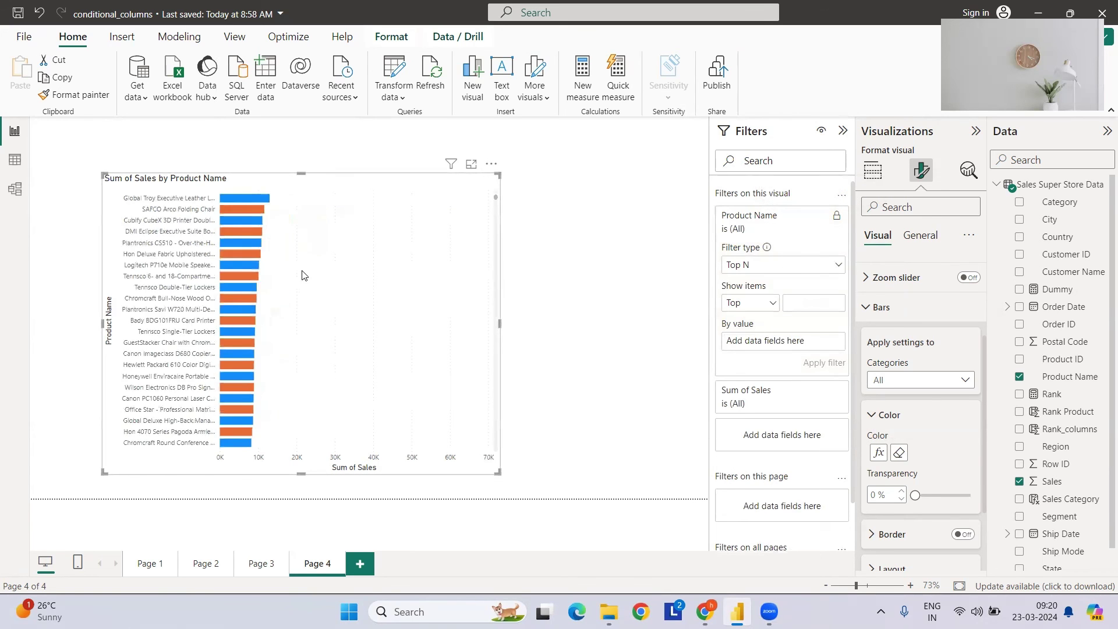
scroll(298, 270, down, 10)
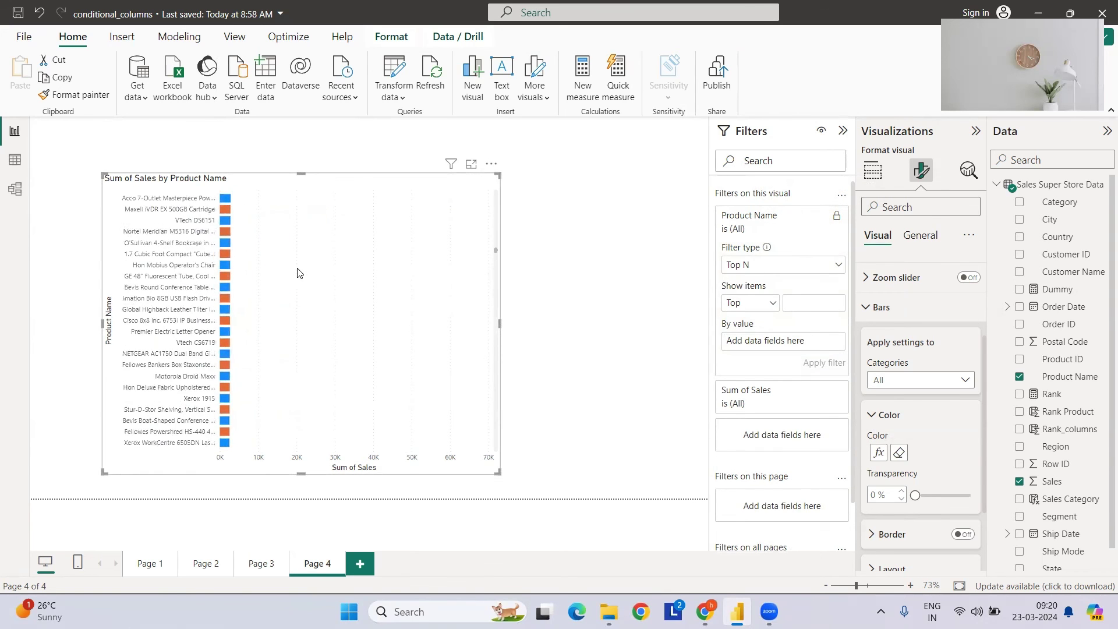
scroll(298, 256, up, 10)
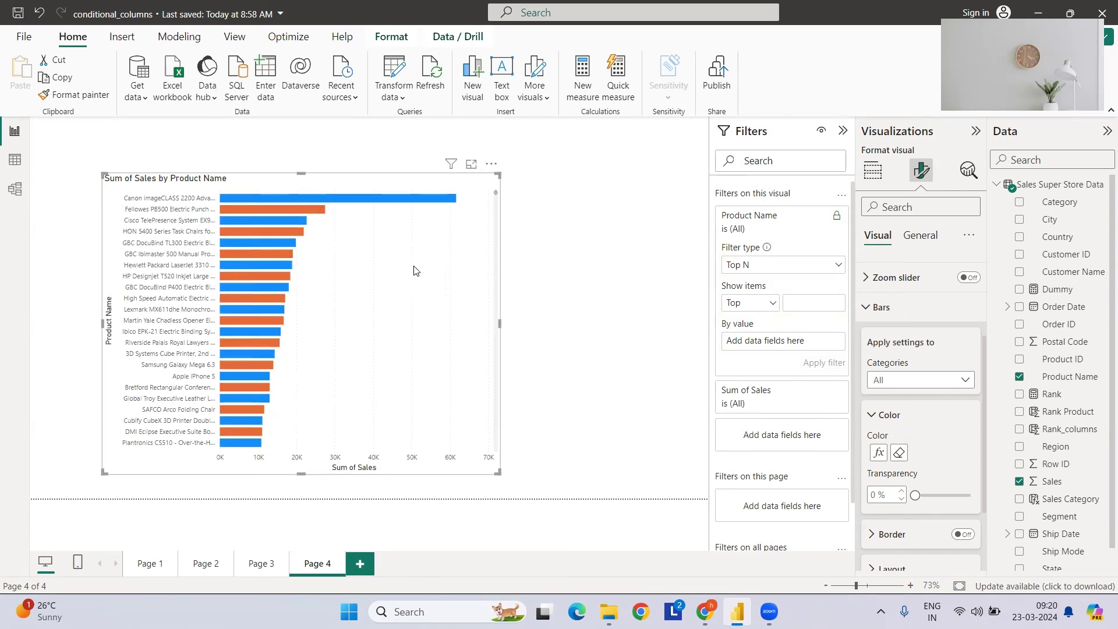